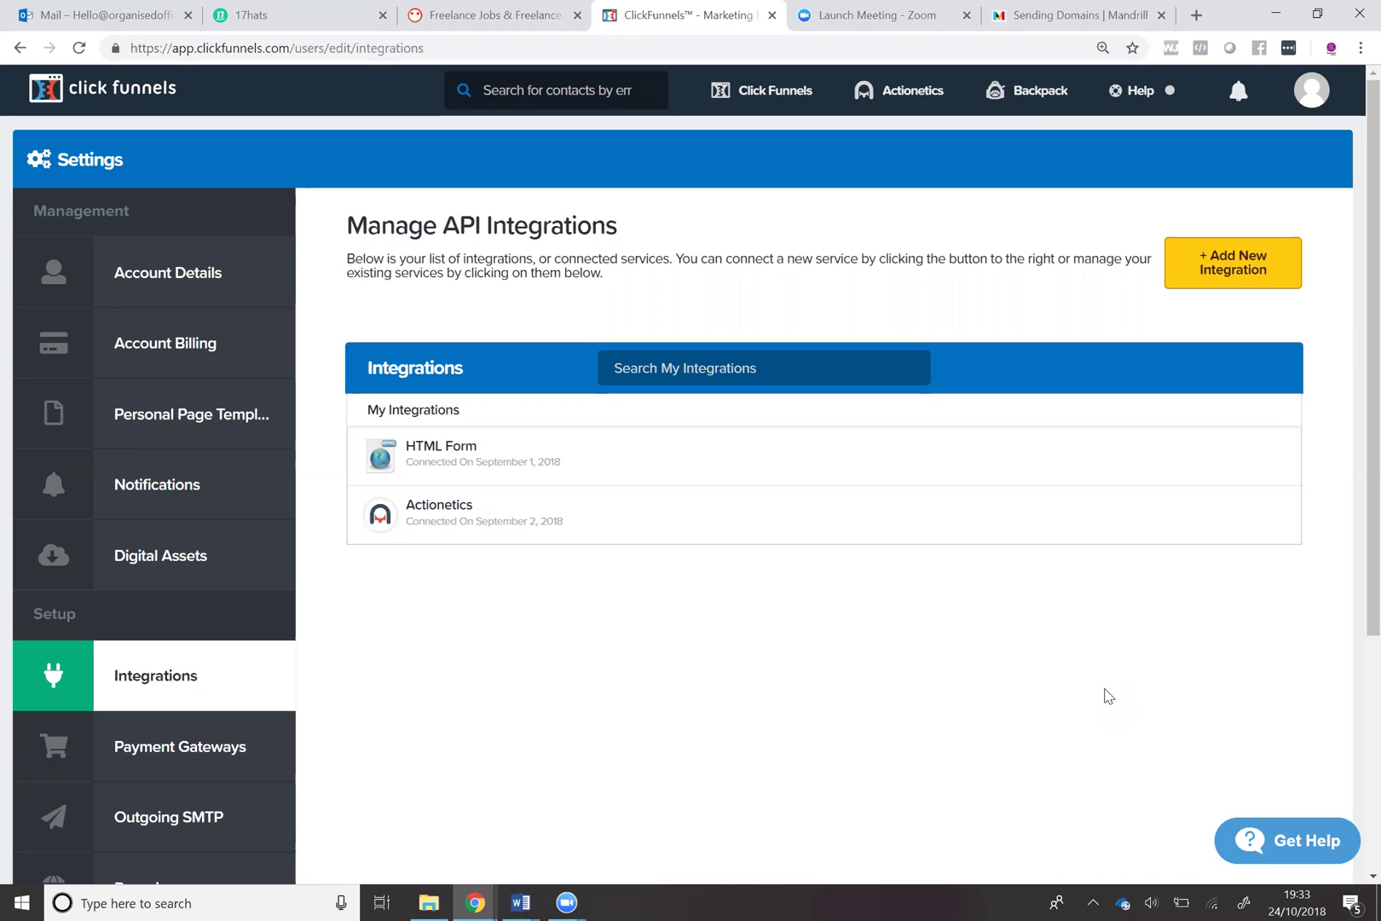
From the account menu, go to Domains, then SMTP Settings, and begin adding an email integration
{"action": "mouse_move", "coordinate": [1307, 109]}
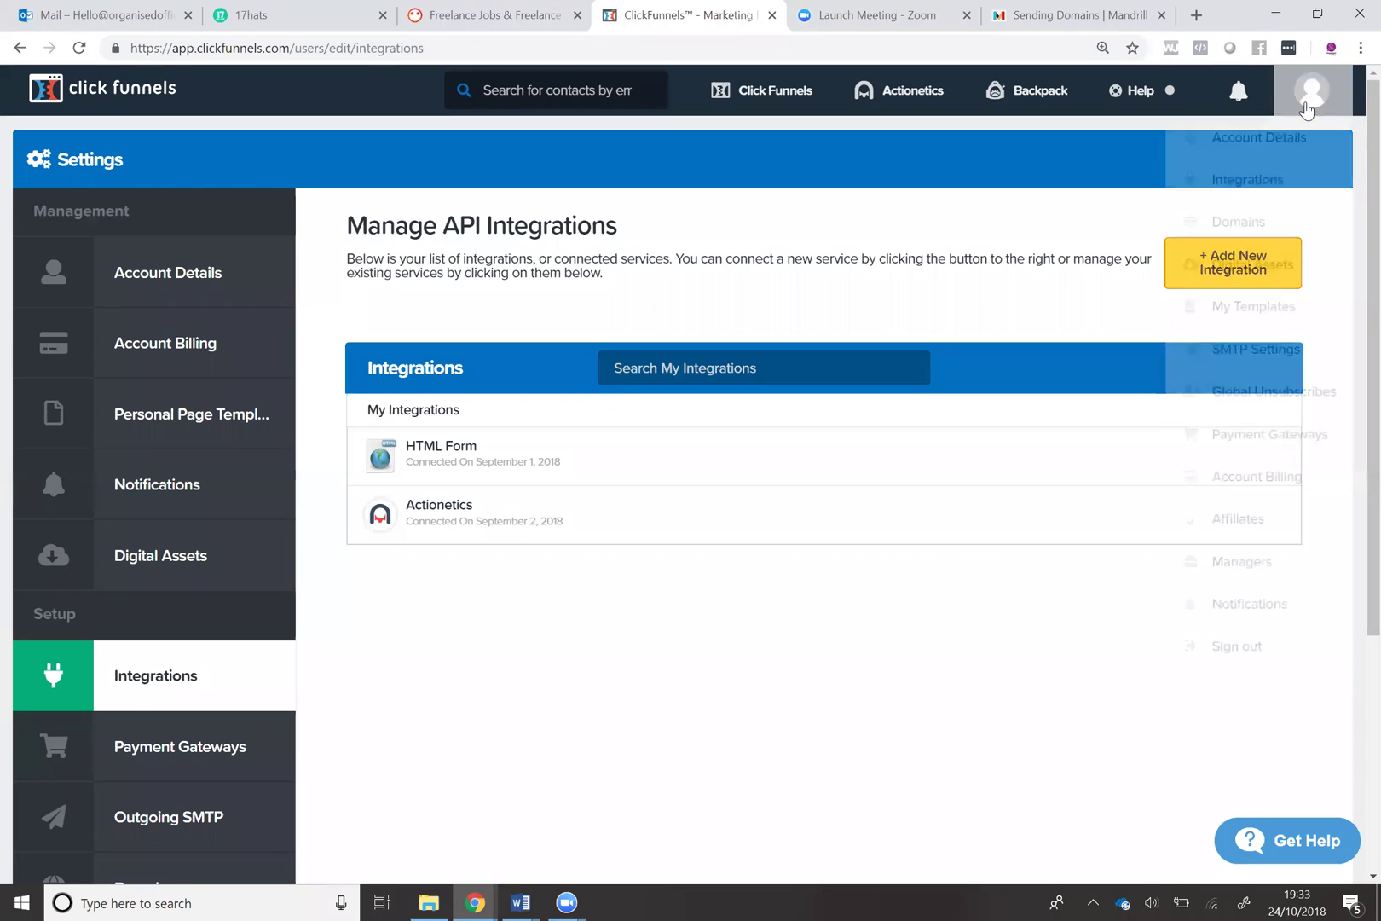
{"action": "left_click", "coordinate": [1253, 230]}
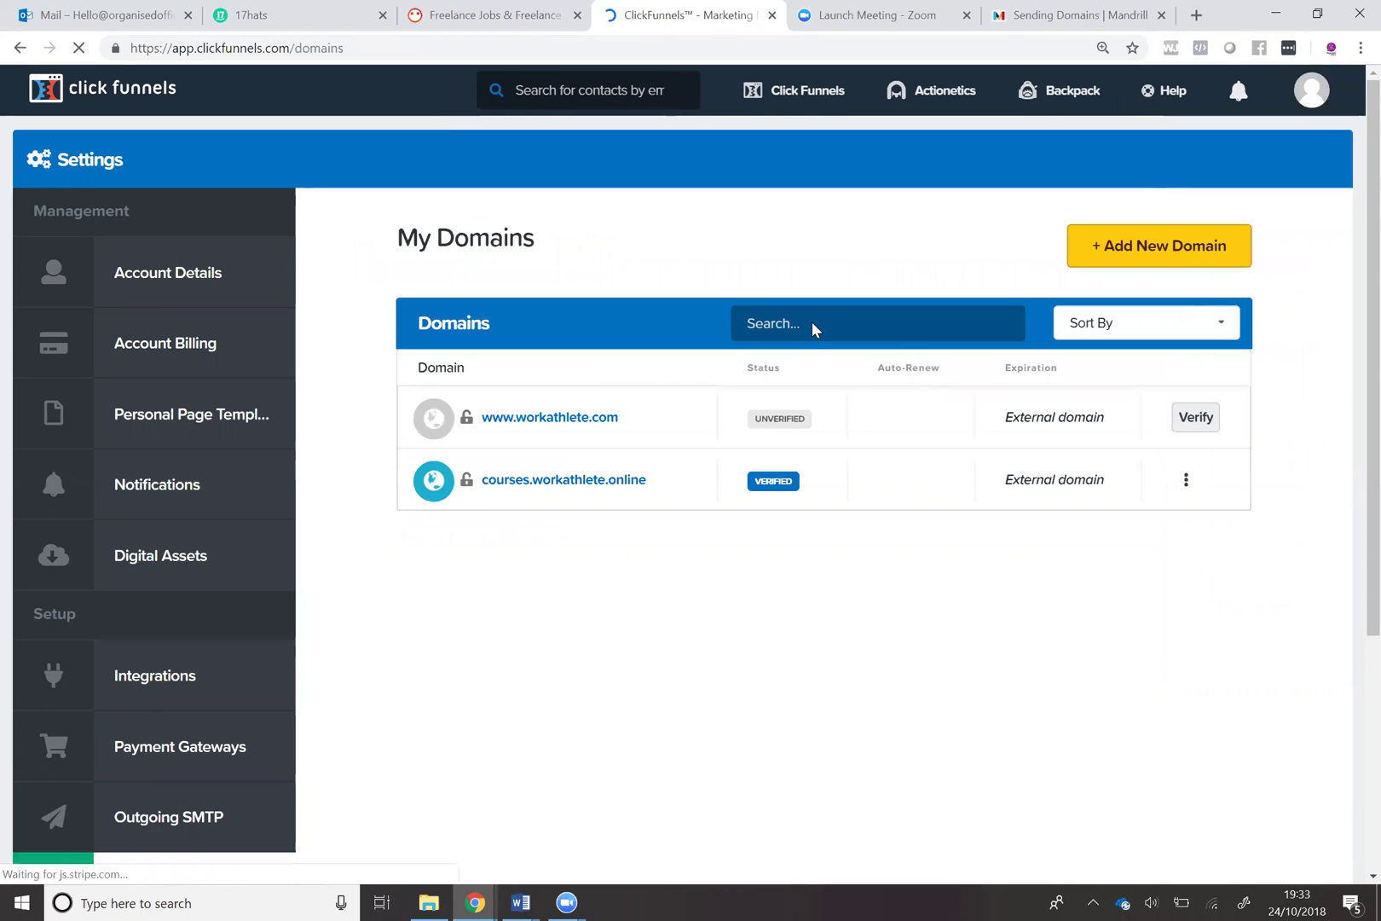
{"action": "mouse_move", "coordinate": [1310, 92]}
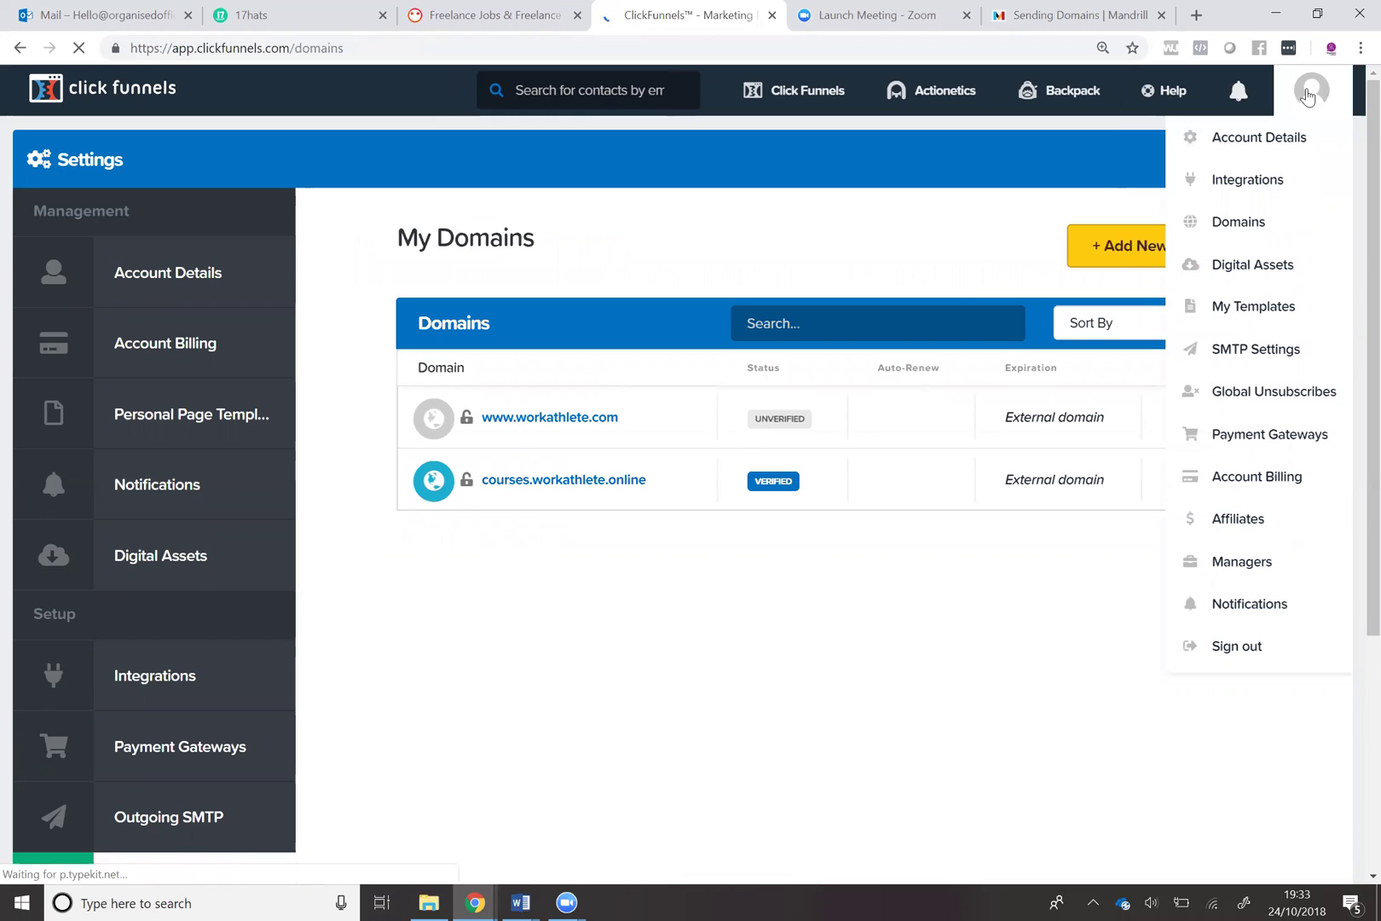
{"action": "left_click", "coordinate": [1257, 349]}
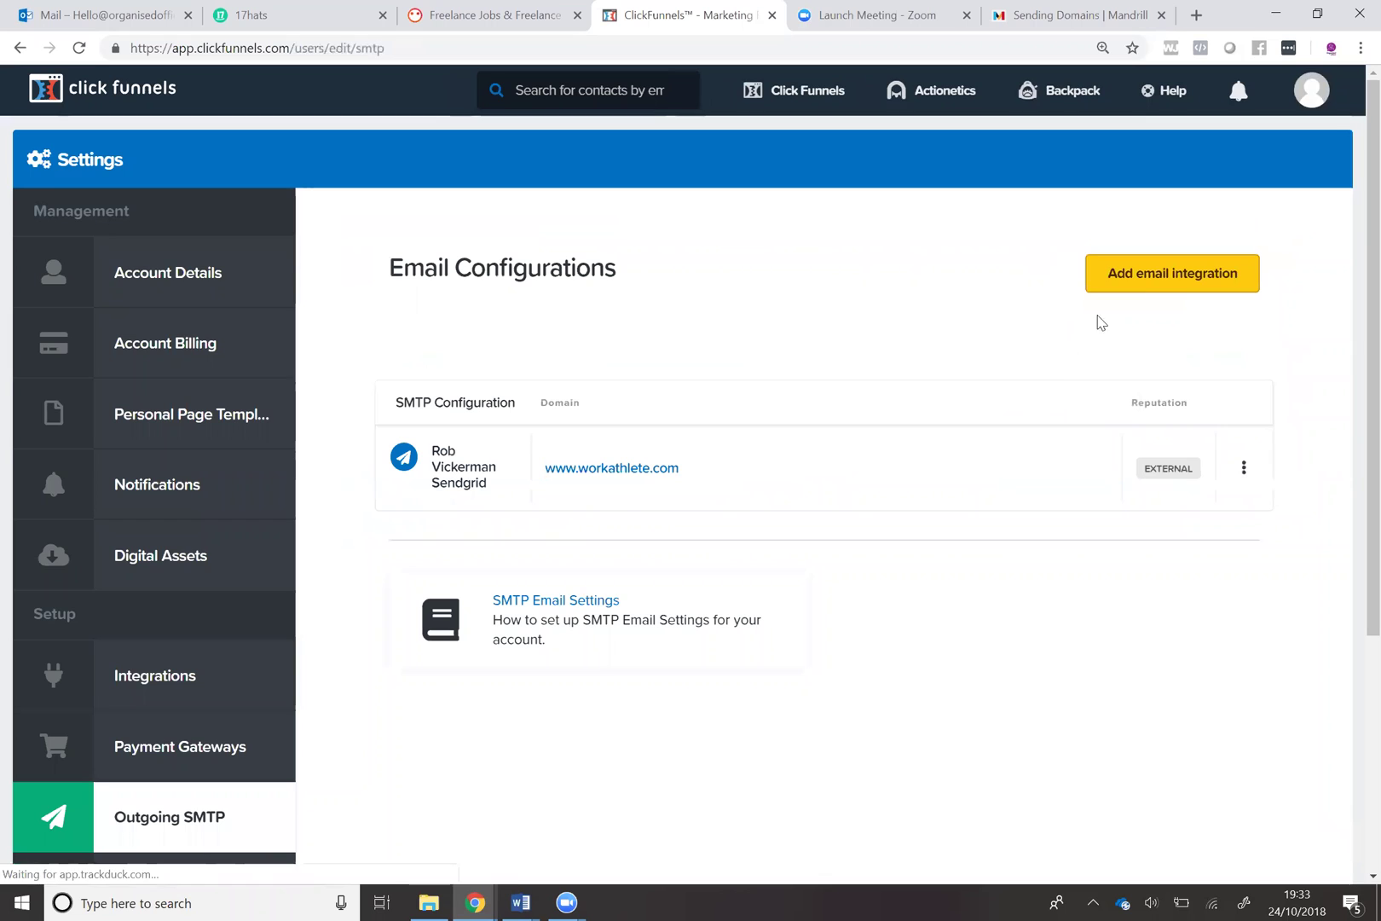
{"action": "left_click", "coordinate": [1174, 275]}
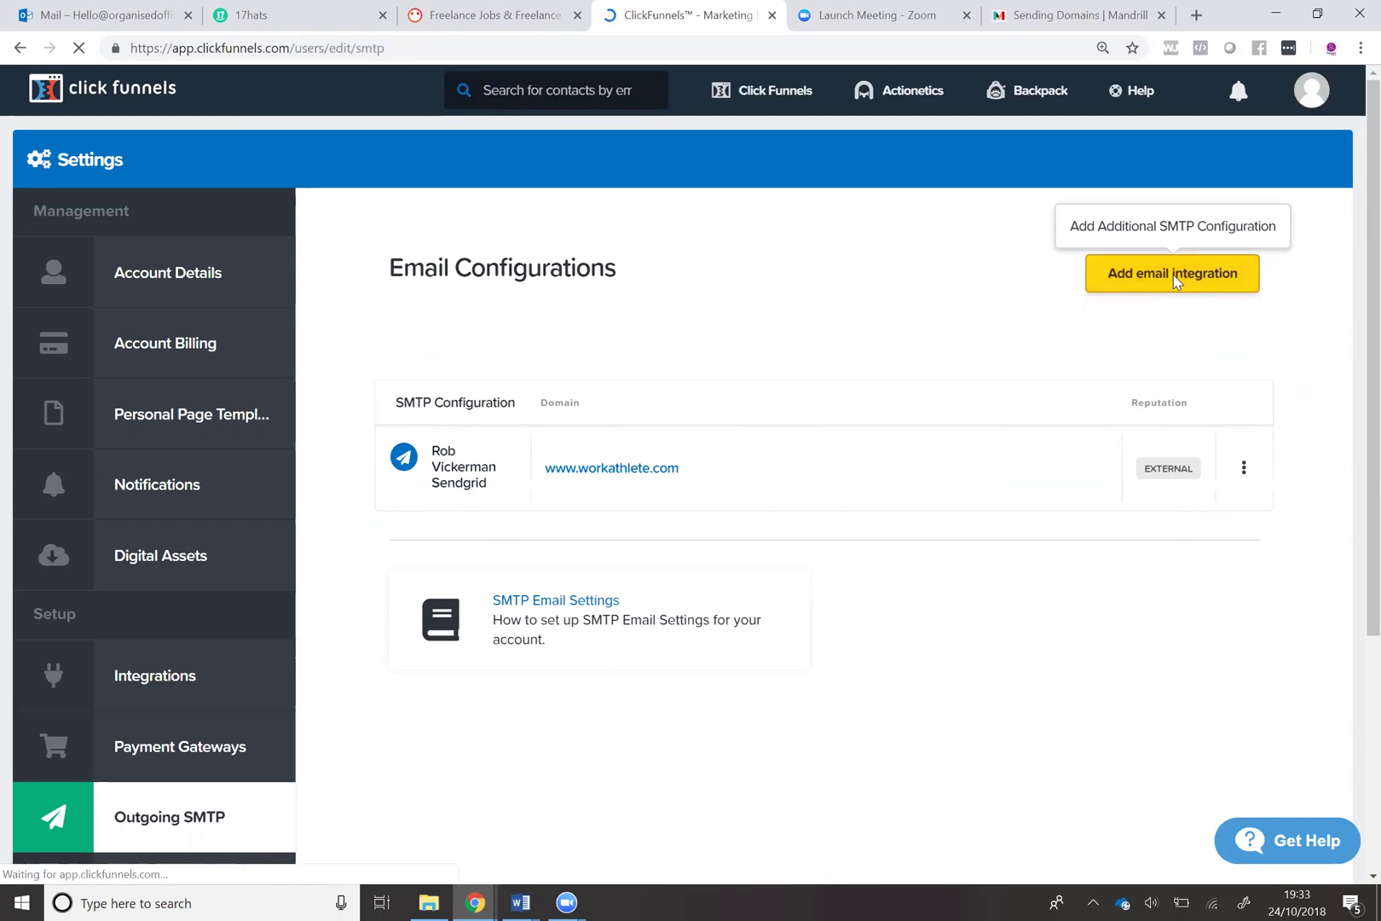
Switch to Mandrill's Sending Domains page, showing the domain as verified with DKIM and SPF valid
{"action": "left_click", "coordinate": [1034, 24]}
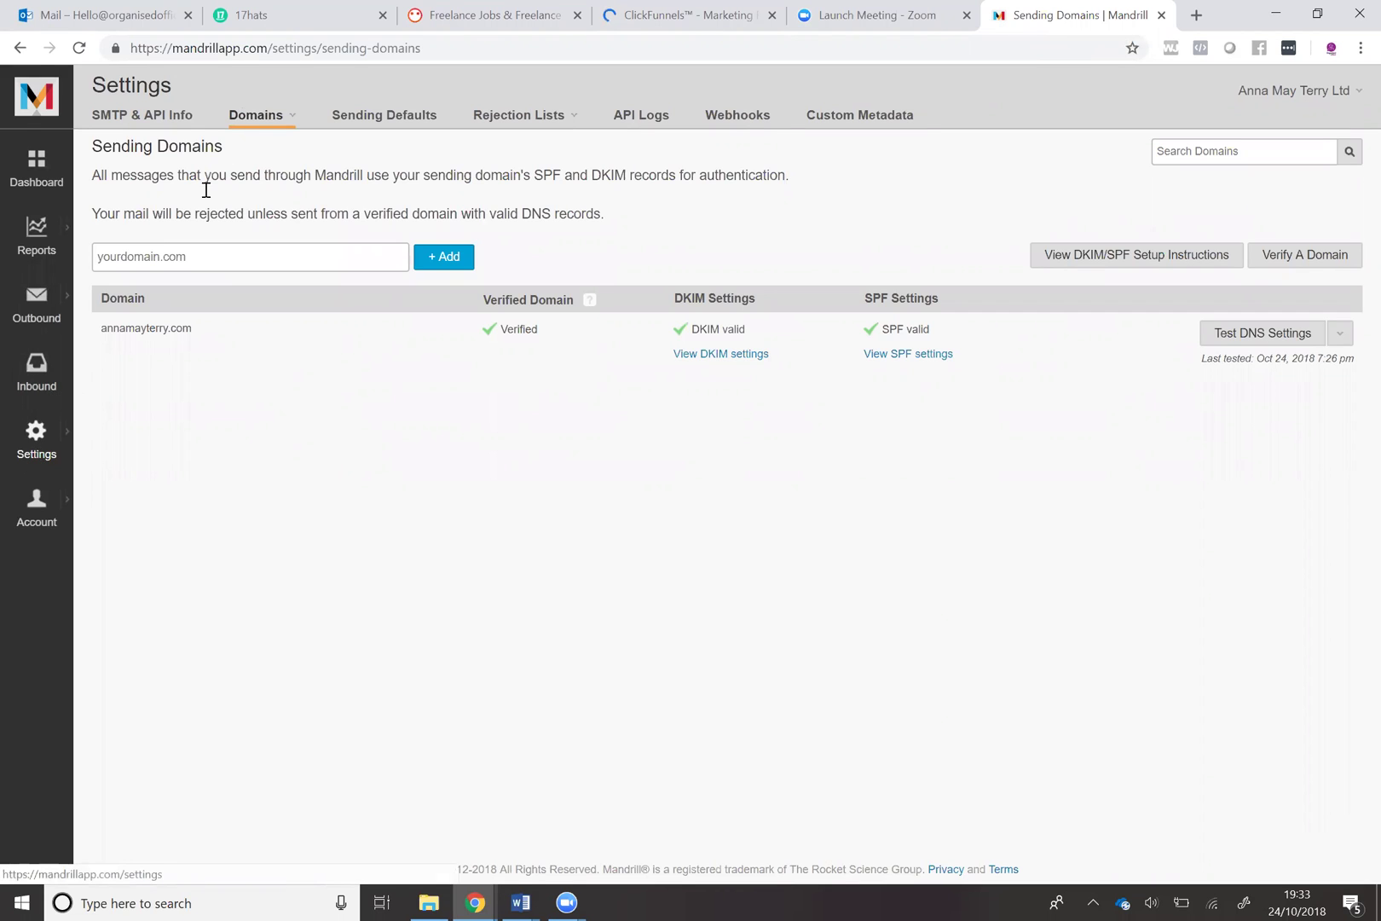
{"action": "mouse_move", "coordinate": [246, 123]}
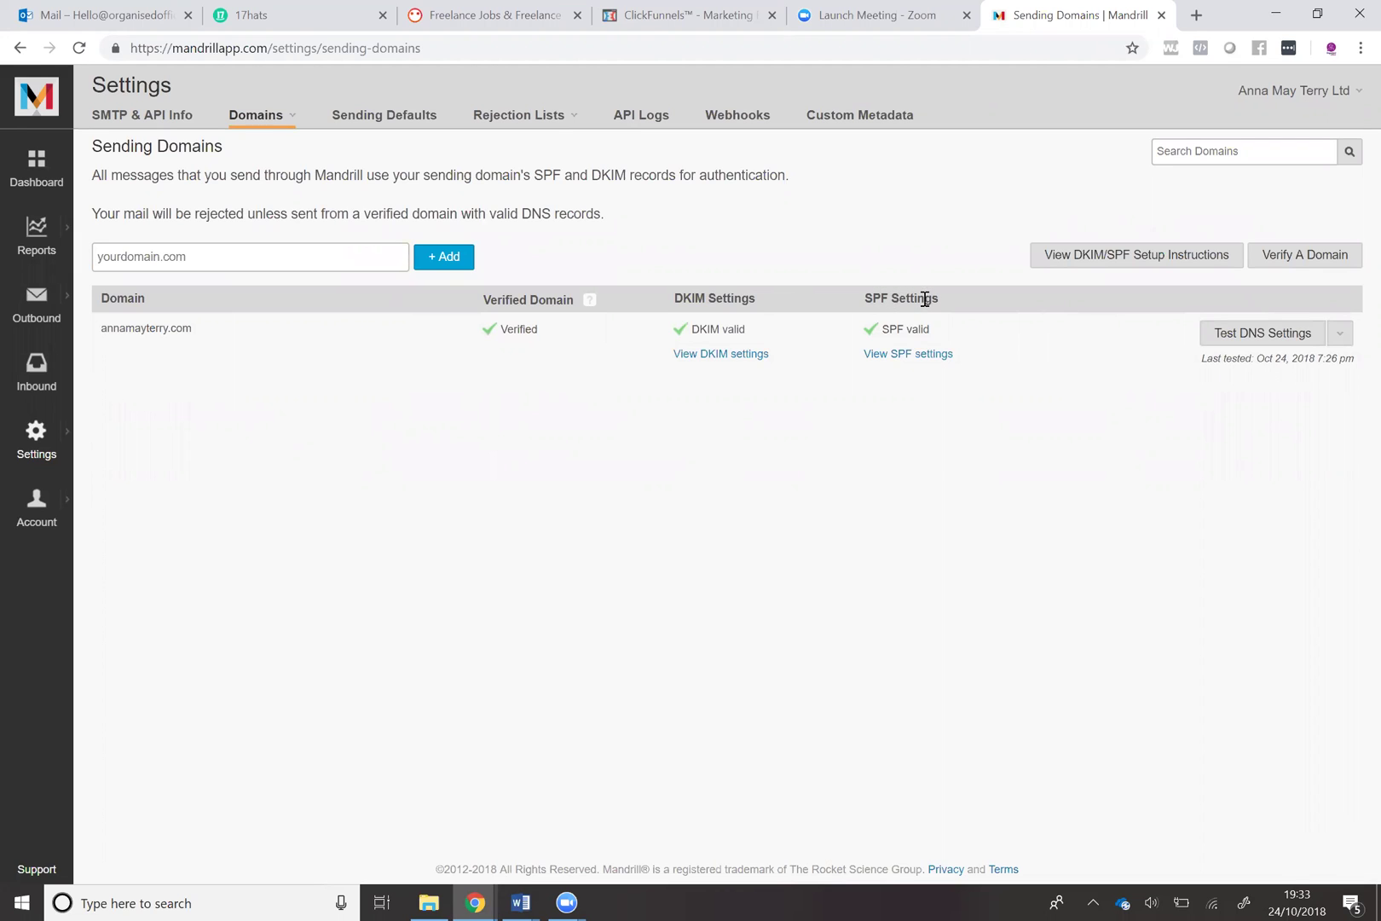
View the DKIM TXT record for the domain's mandrill._domainkey host
{"action": "left_click", "coordinate": [721, 354]}
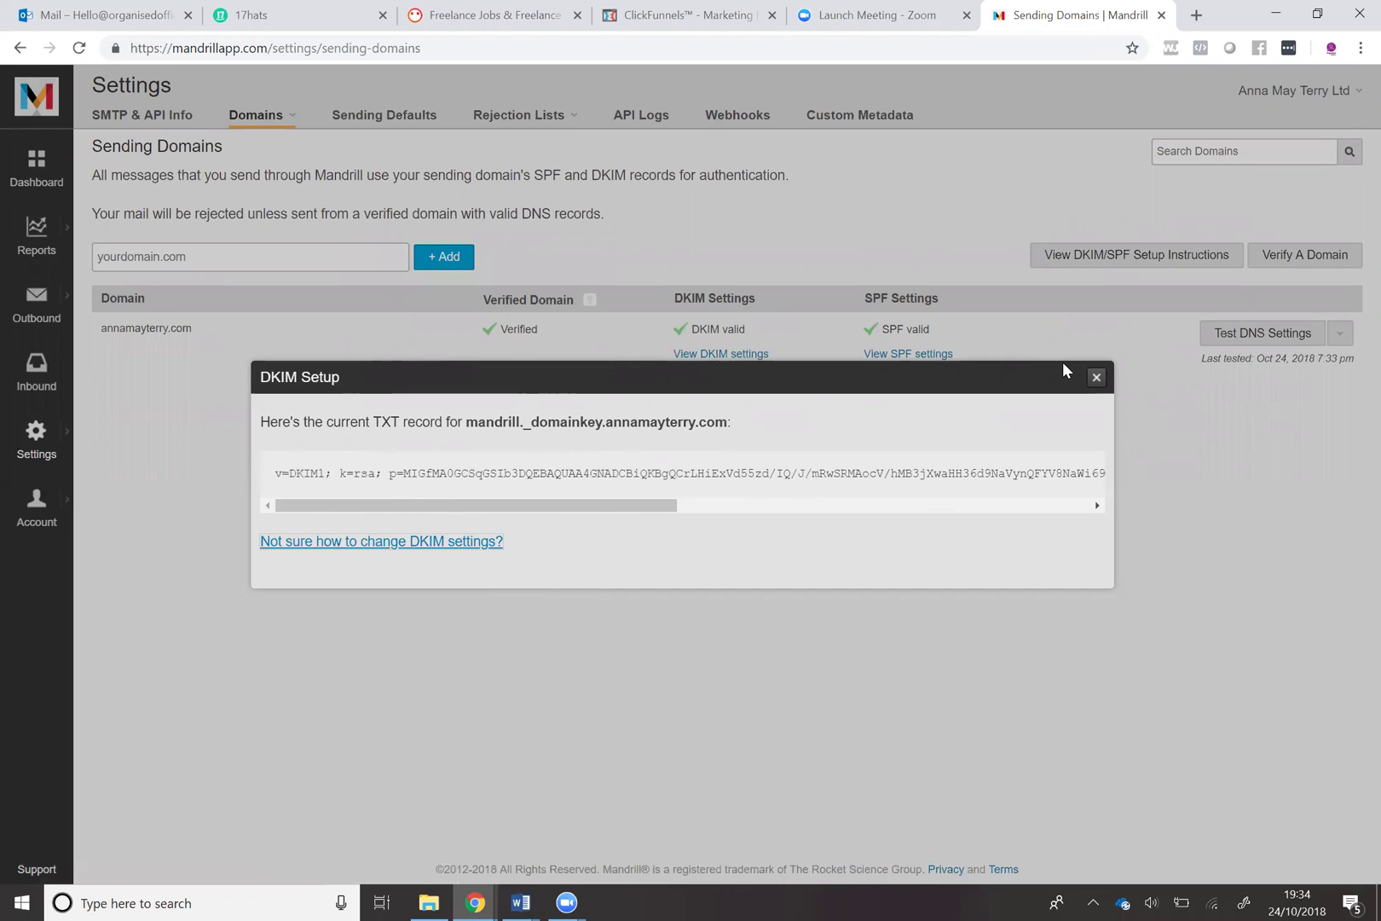
Close the DKIM Setup dialog and go to Mandrill's SMTP & API Info settings
{"action": "left_click", "coordinate": [1096, 377]}
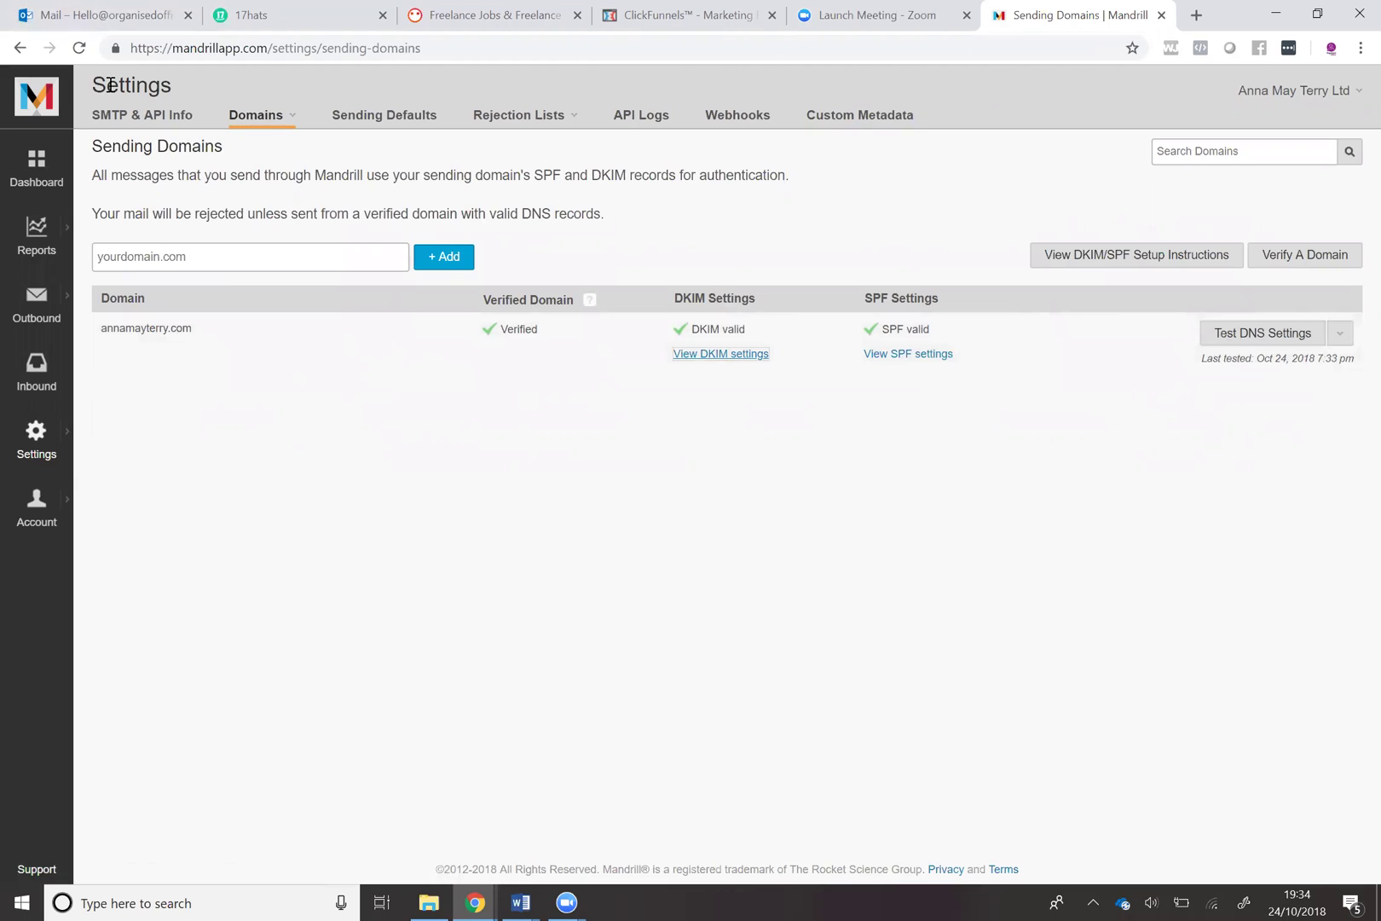
{"action": "left_click", "coordinate": [149, 124]}
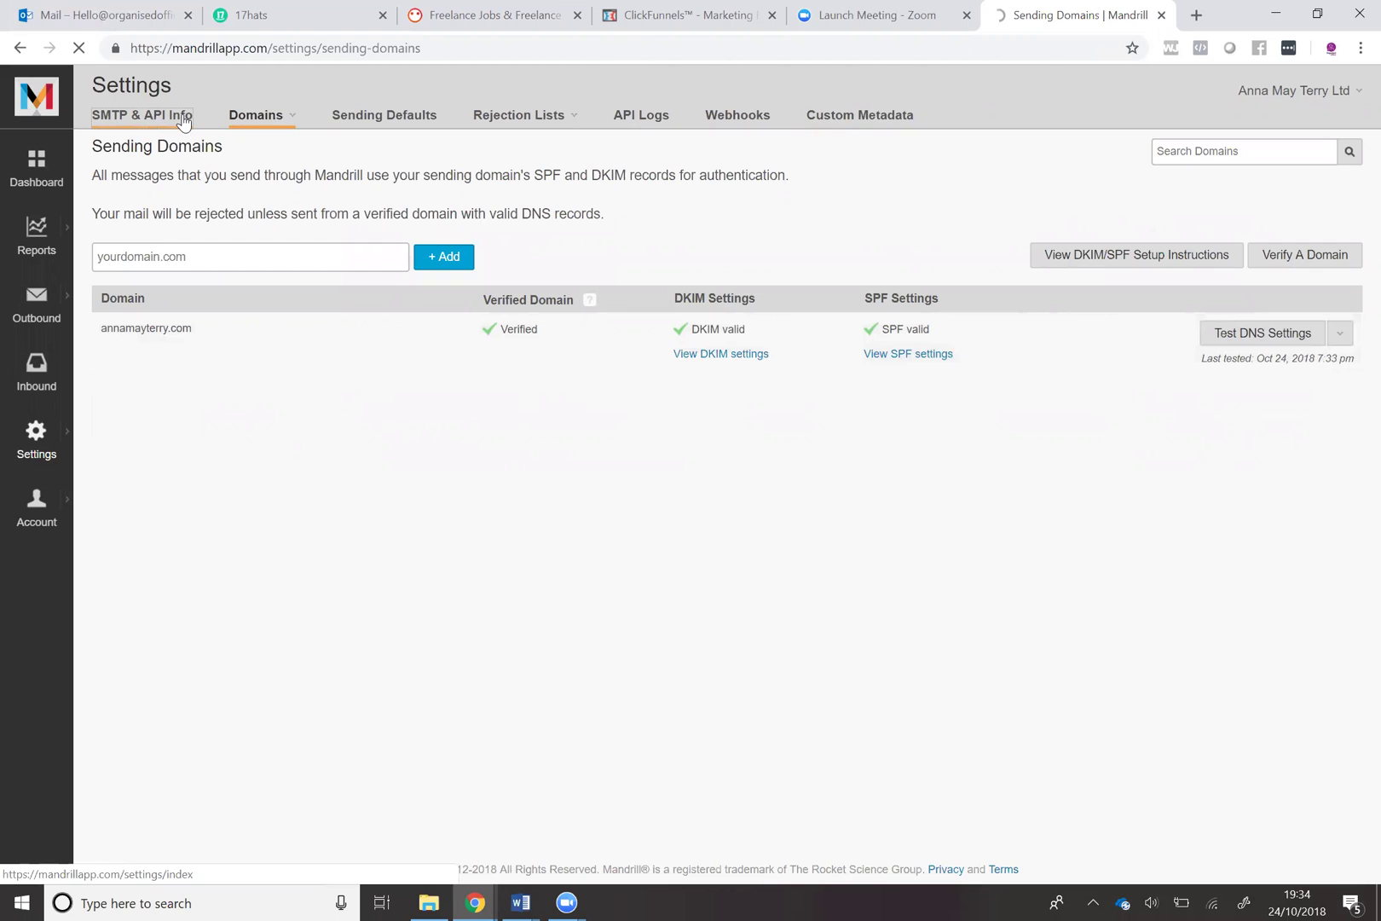
Return to ClickFunnels' blank New SMTP Integration form, focusing Title and From Name without autofill
{"action": "left_click", "coordinate": [664, 14]}
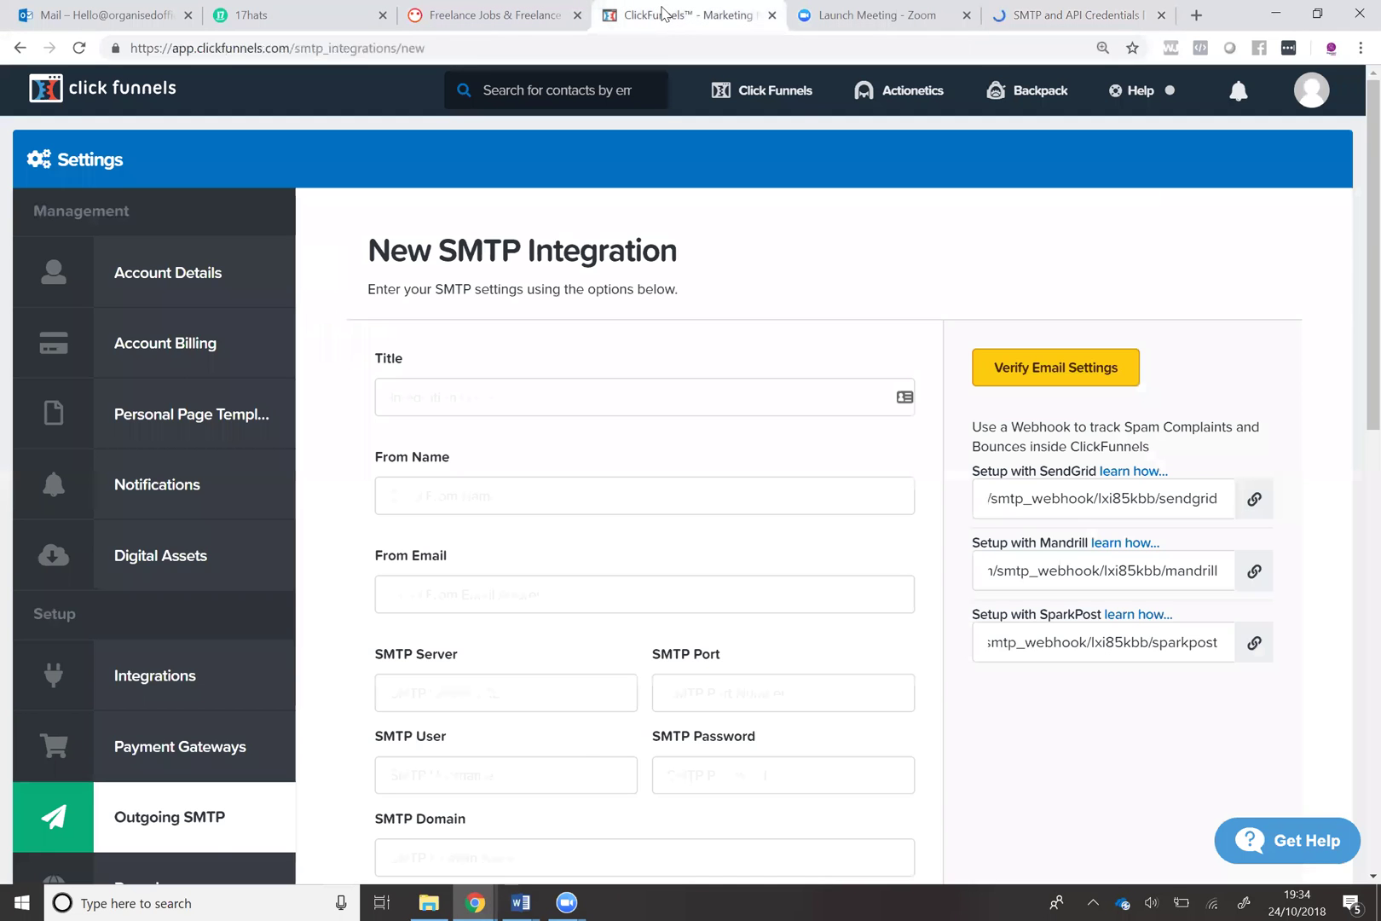
{"action": "left_click", "coordinate": [438, 396]}
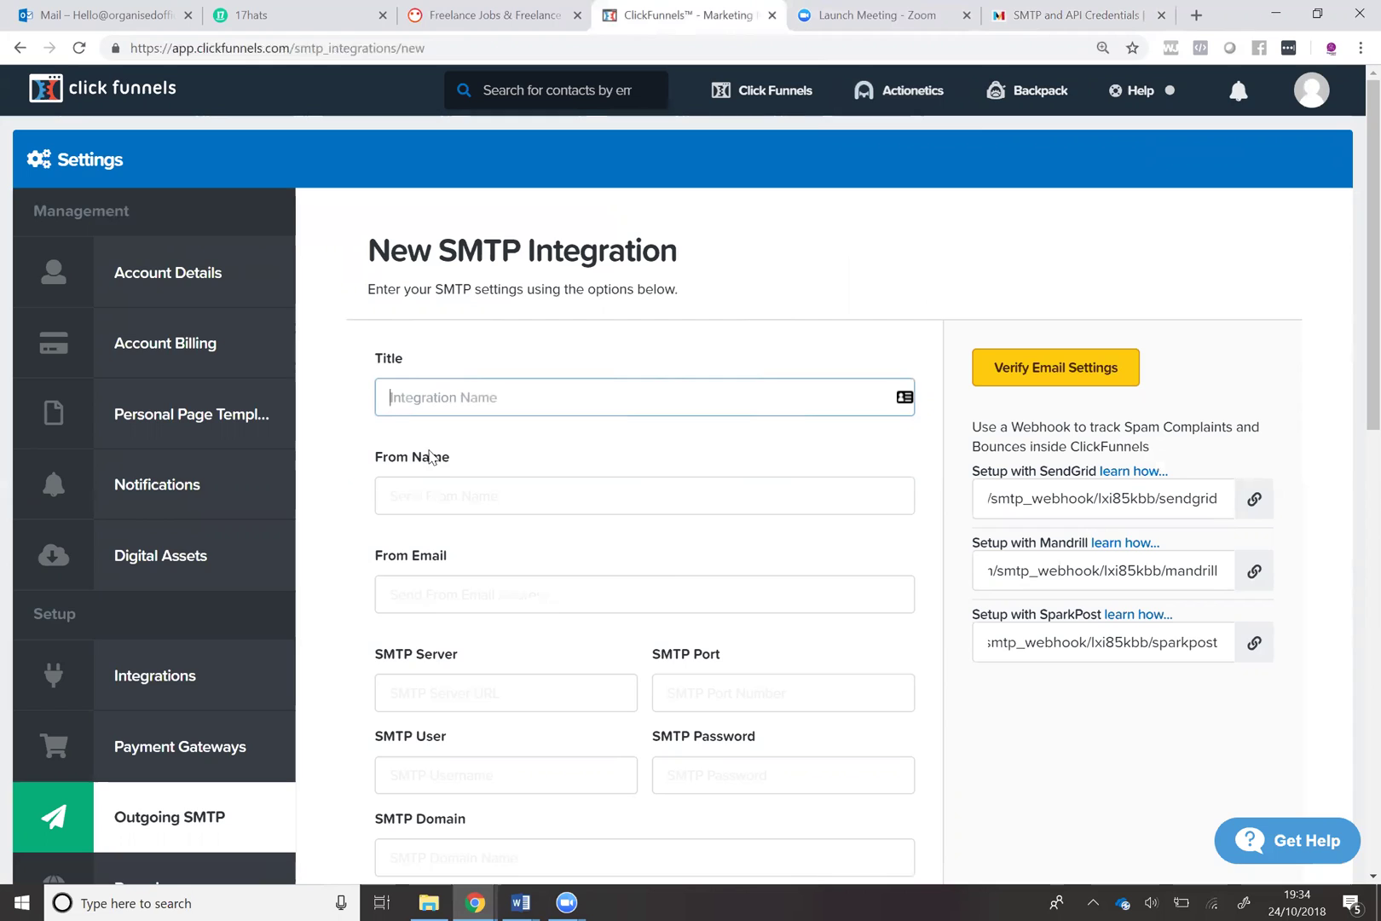
{"action": "left_click", "coordinate": [431, 498]}
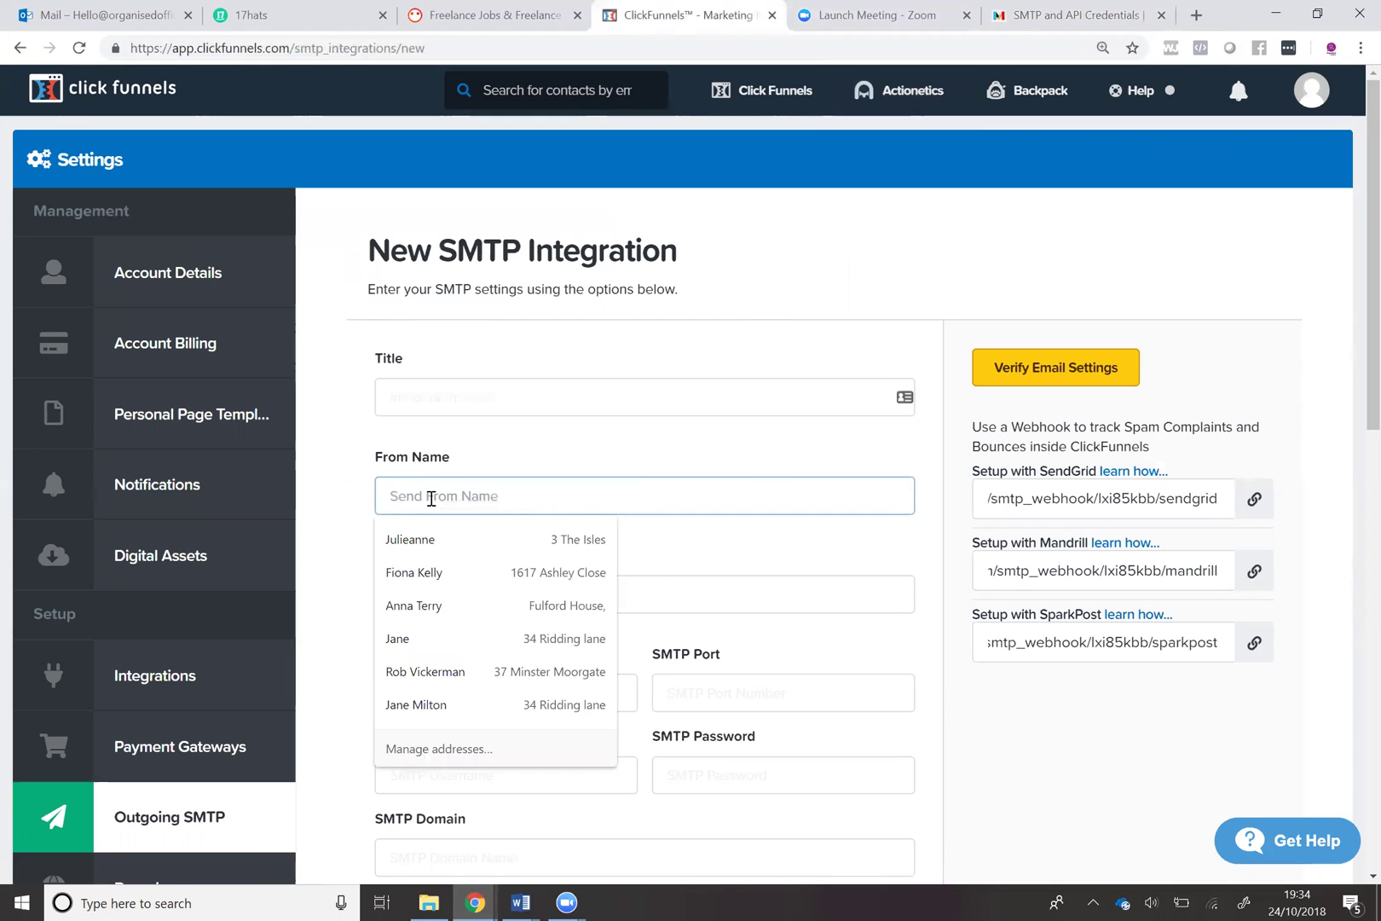
{"action": "left_click", "coordinate": [509, 468]}
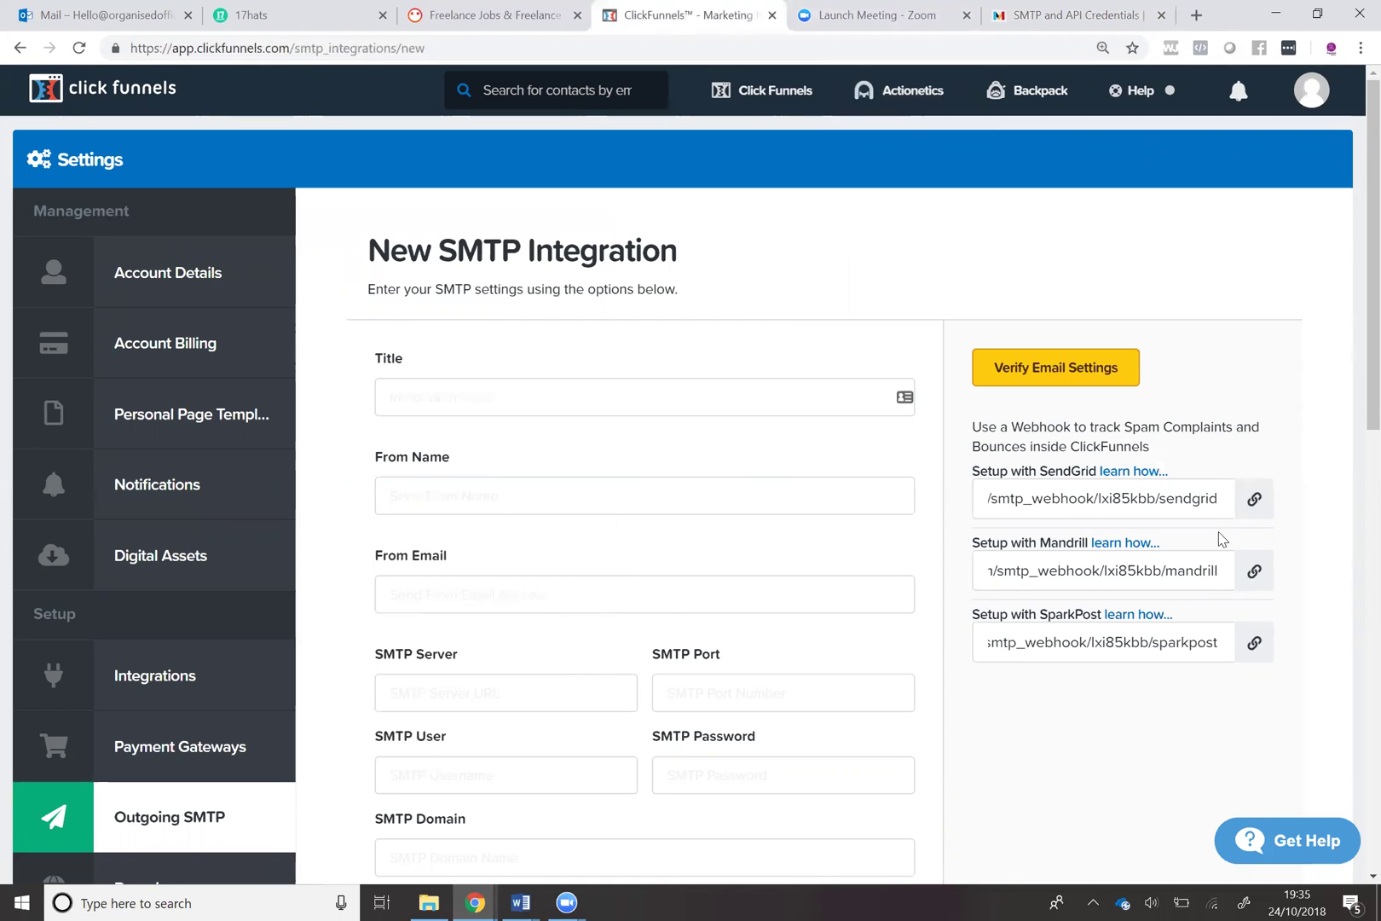
{"action": "scroll", "coordinate": [1356, 252], "scroll_direction": "down", "scroll_amount": 1}
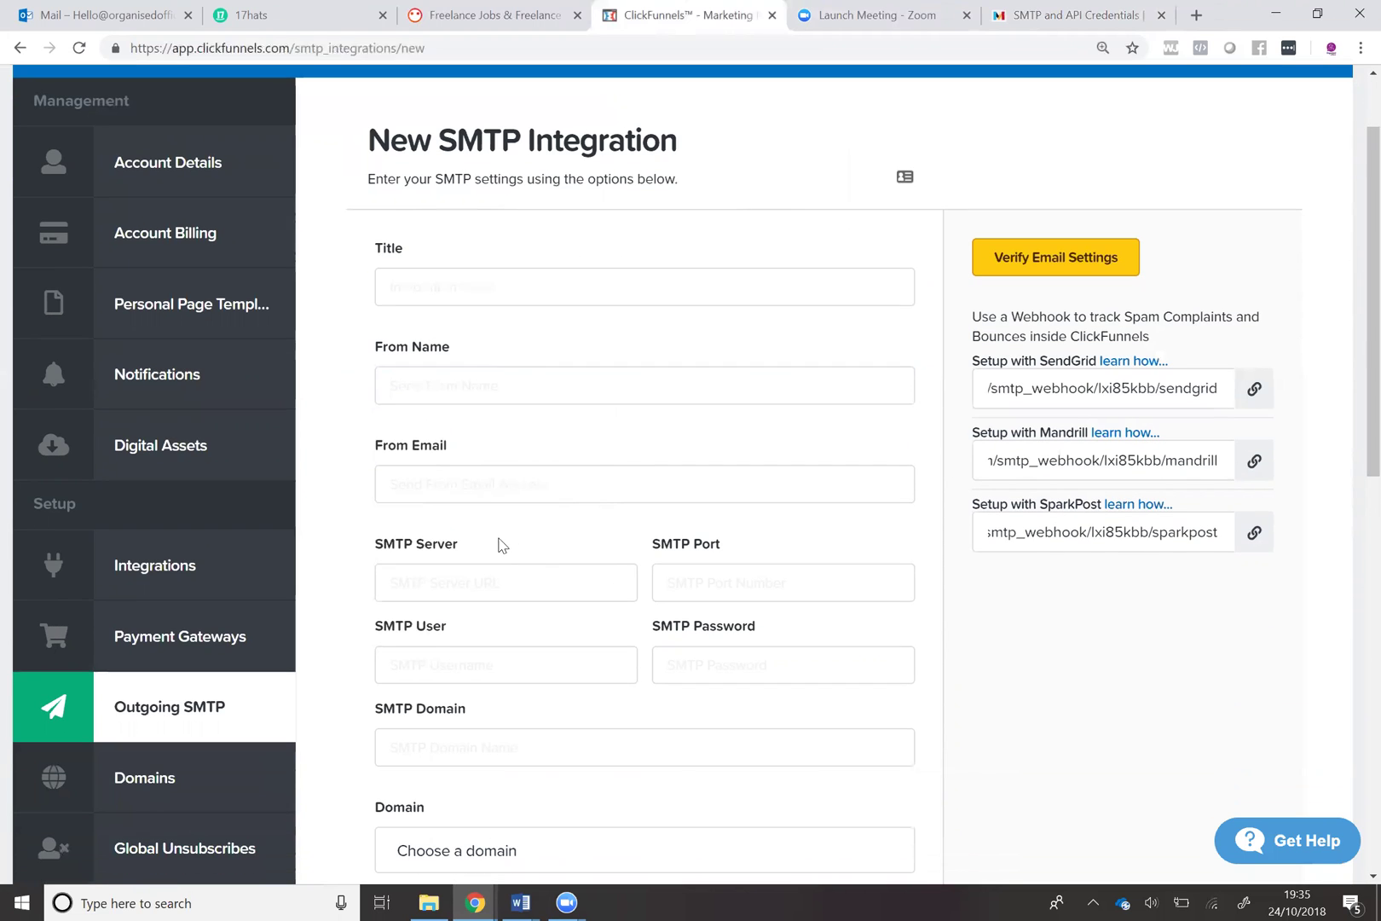
{"action": "left_click_drag", "start_coordinate": [373, 546], "coordinate": [792, 653]}
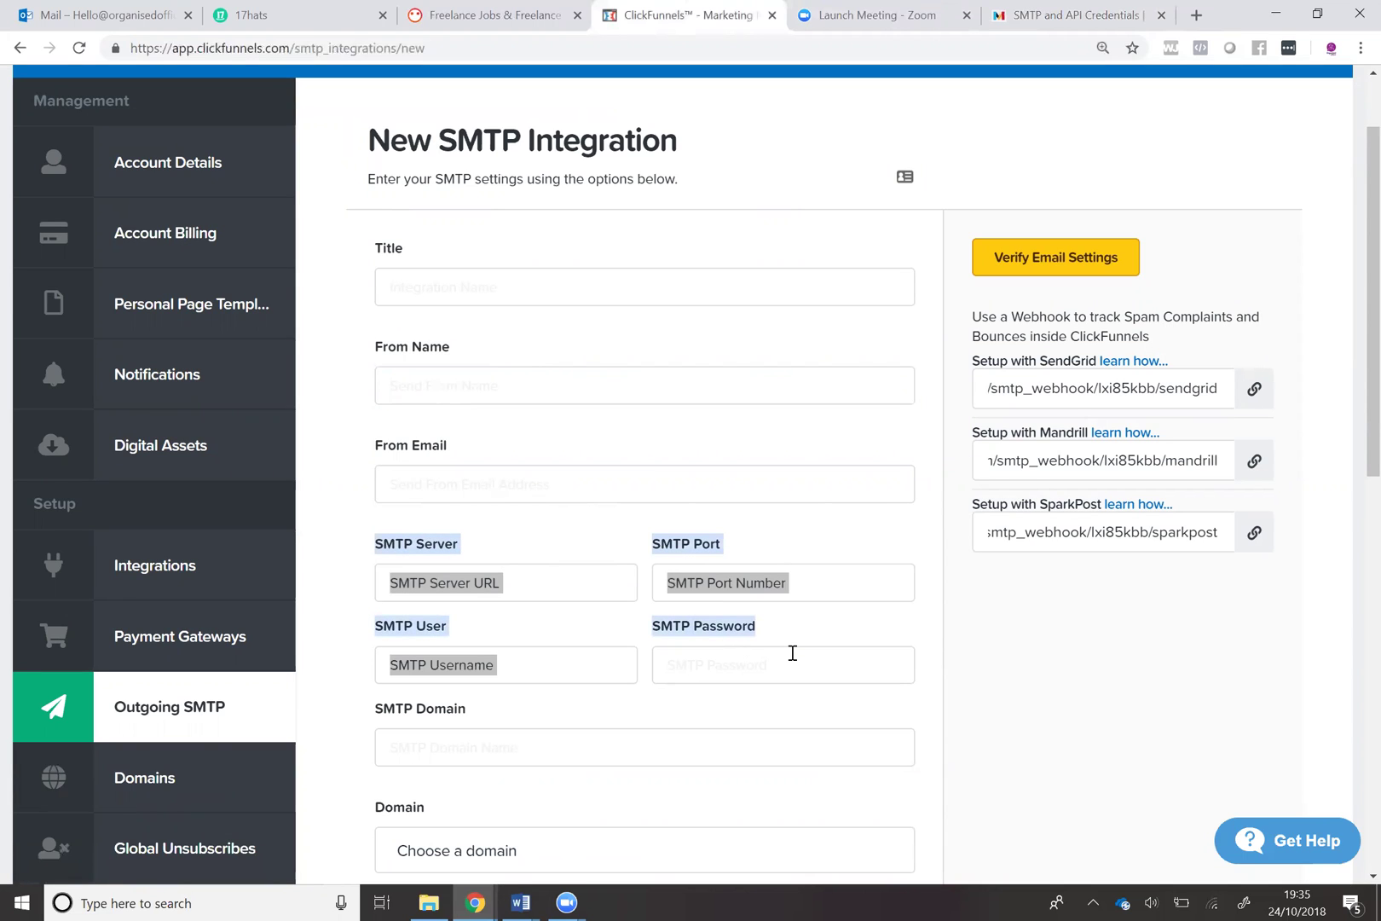
{"action": "left_click", "coordinate": [1012, 24]}
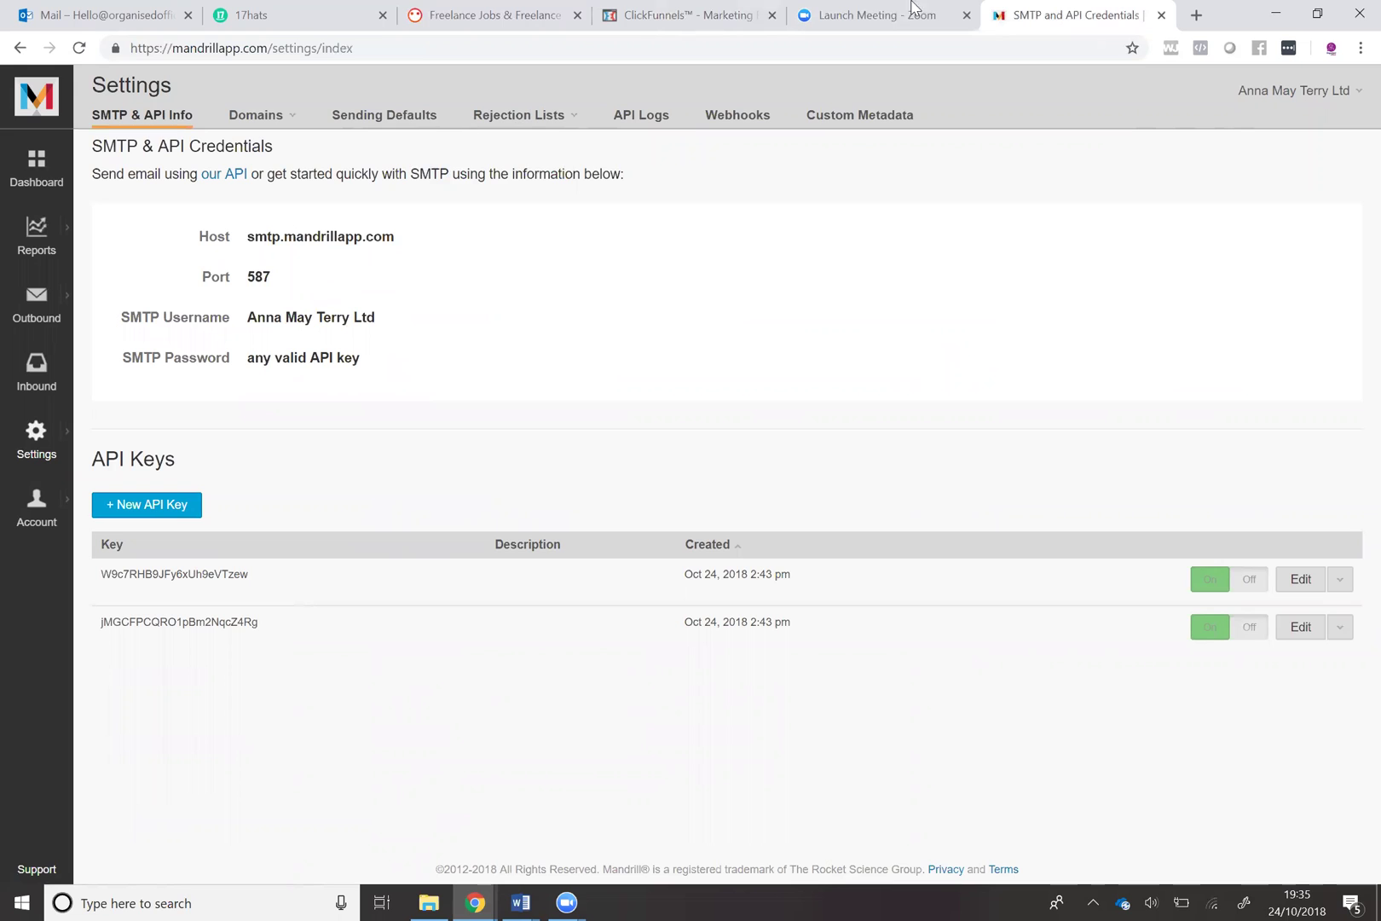
{"action": "left_click", "coordinate": [746, 13]}
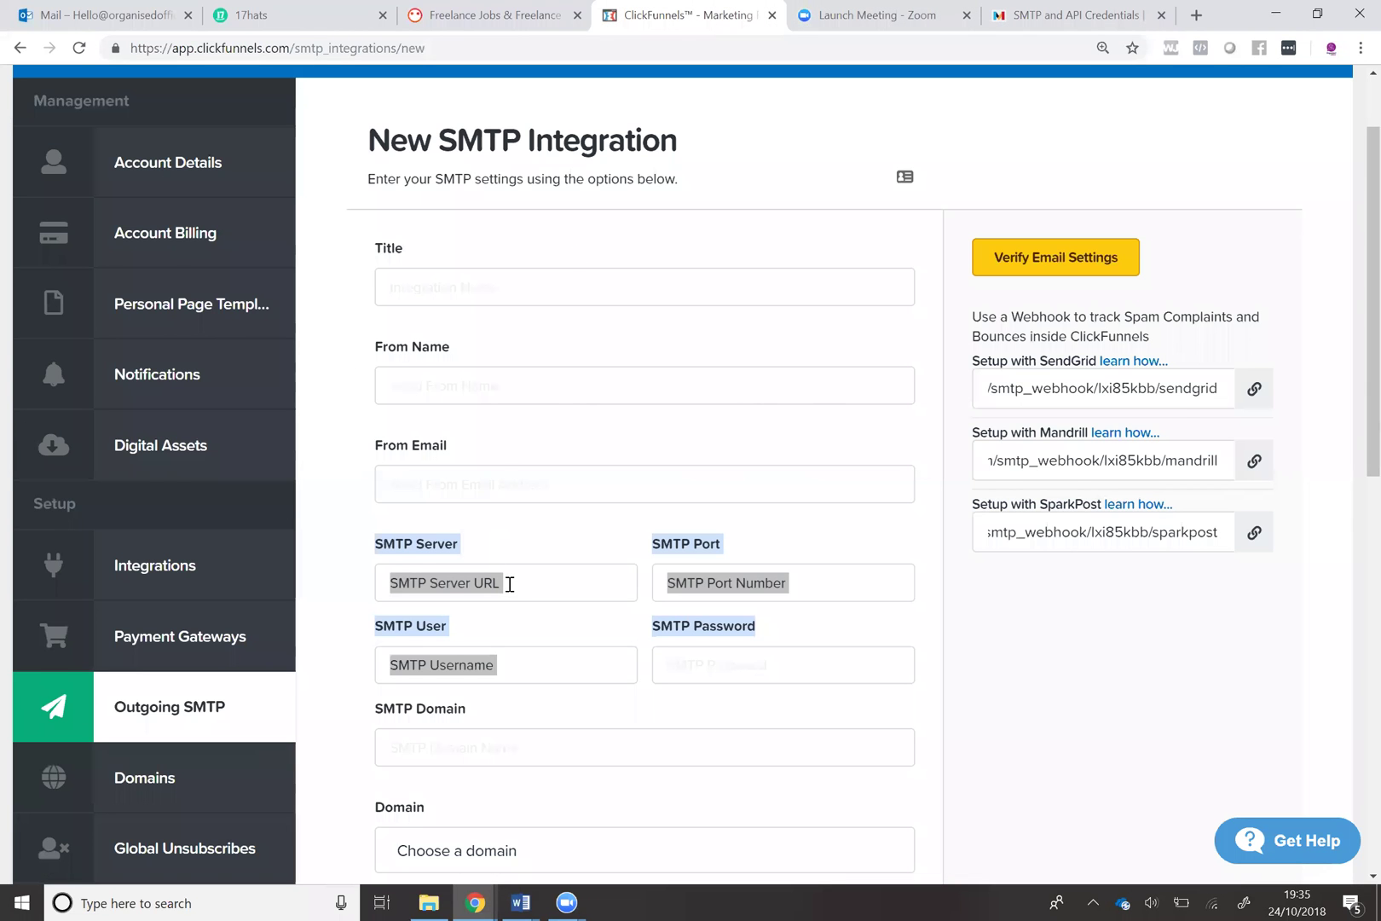
{"action": "left_click", "coordinate": [511, 583]}
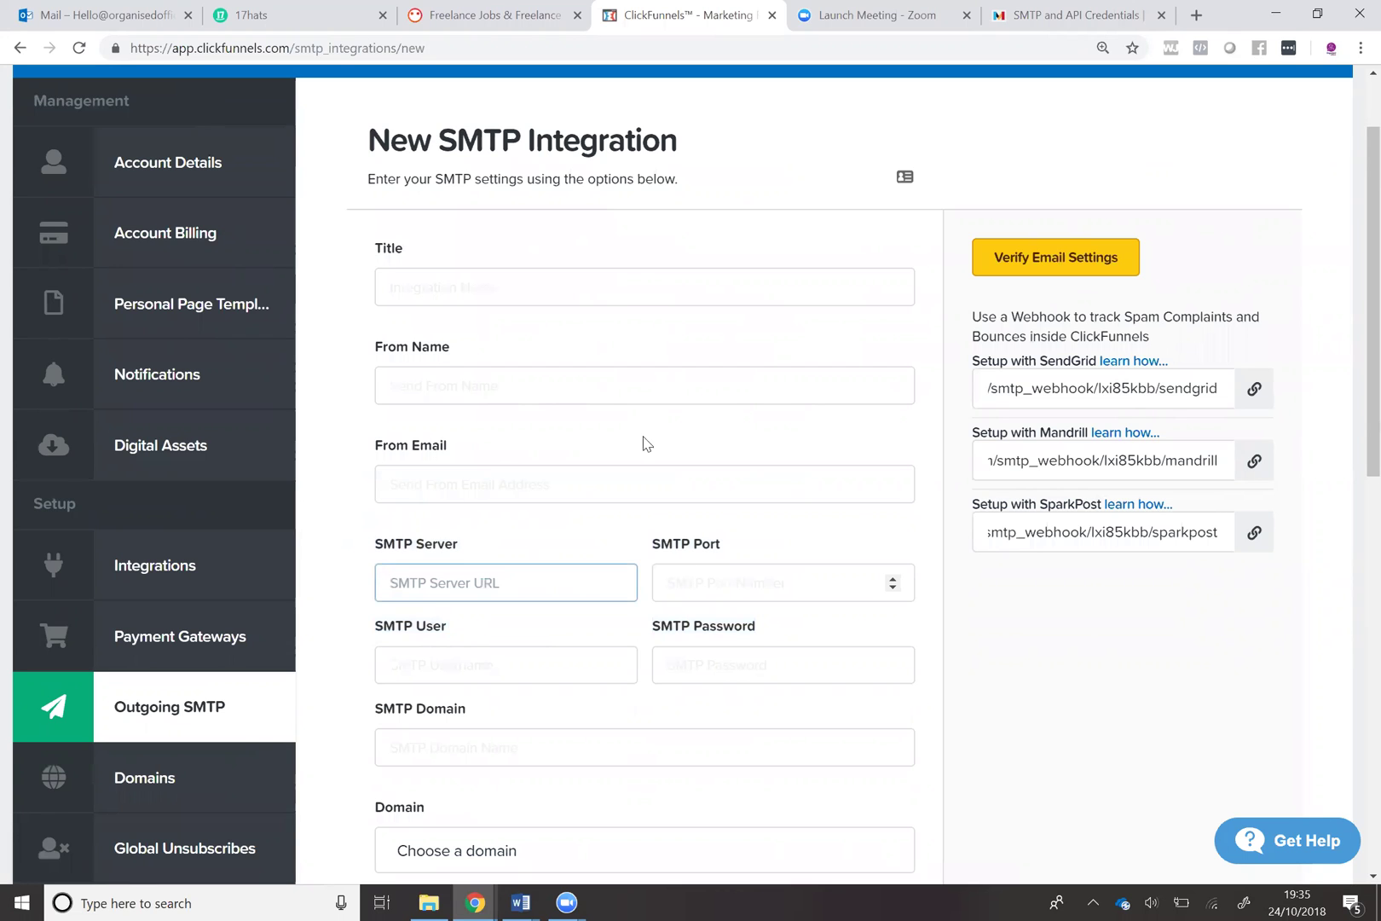
{"action": "left_click", "coordinate": [1043, 16]}
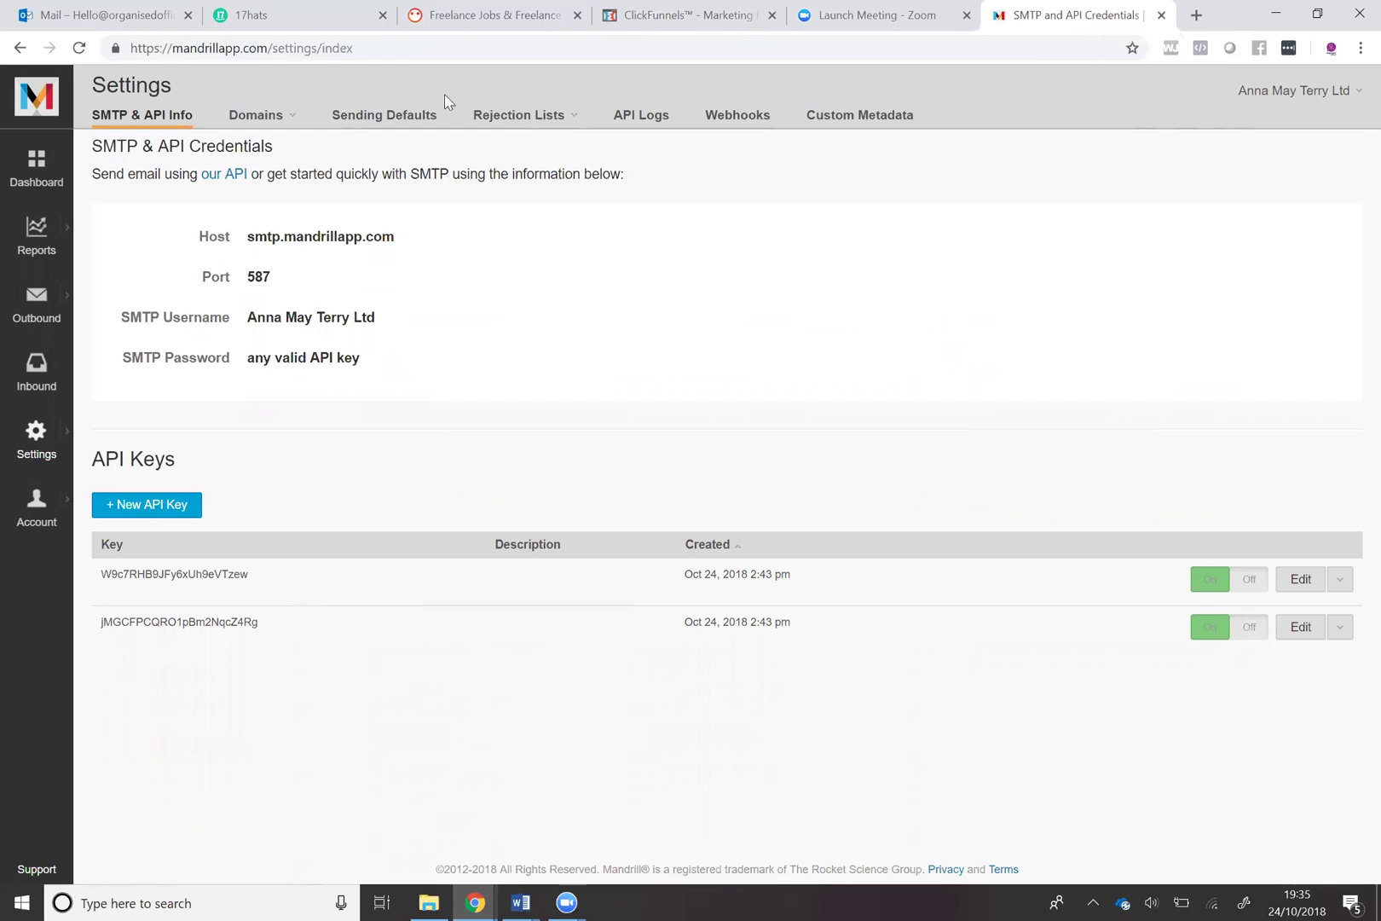
{"action": "left_click", "coordinate": [672, 17]}
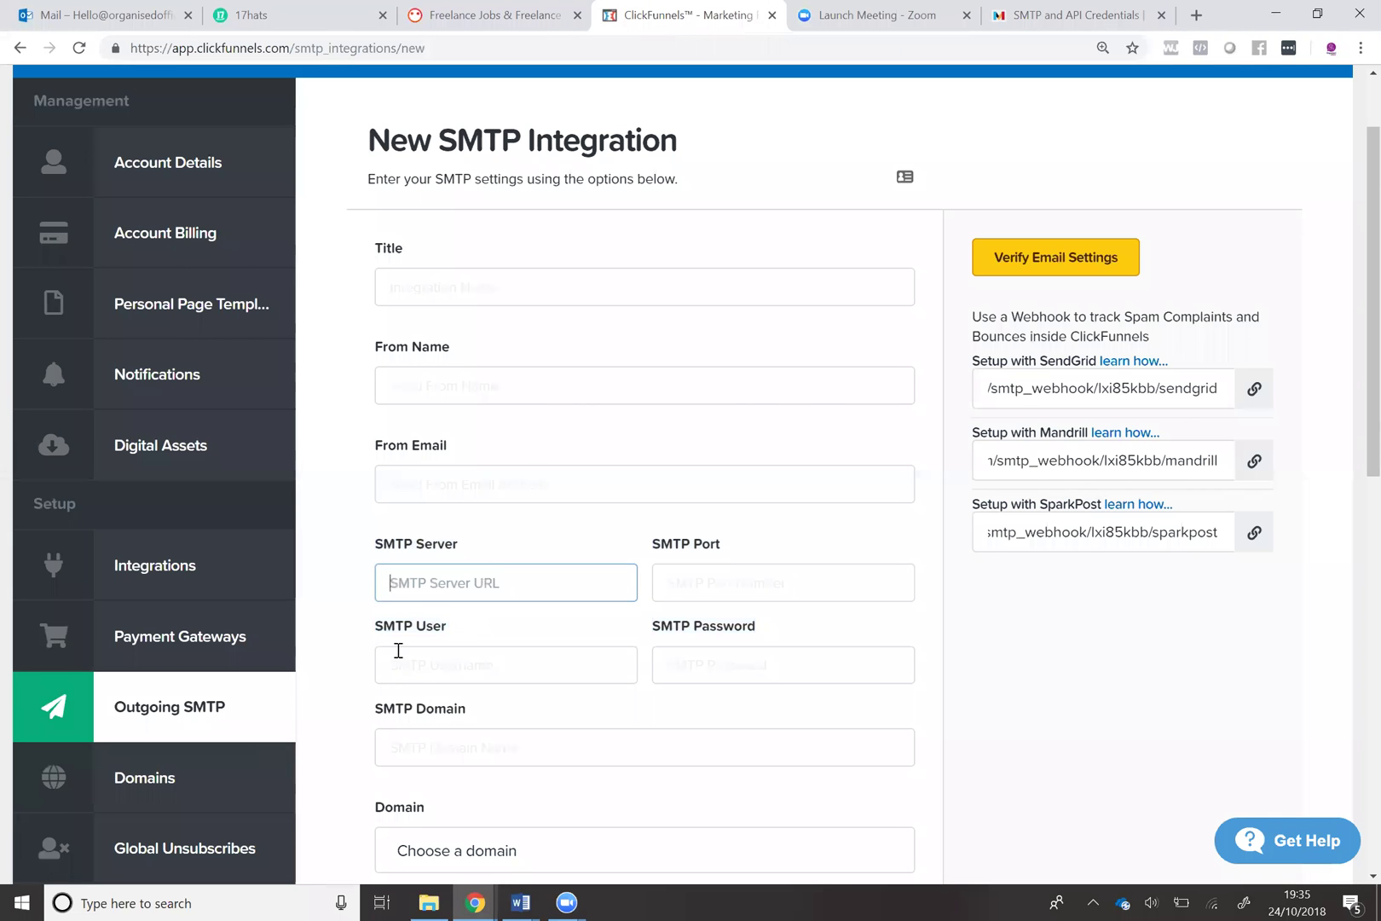
{"action": "left_click", "coordinate": [1057, 14]}
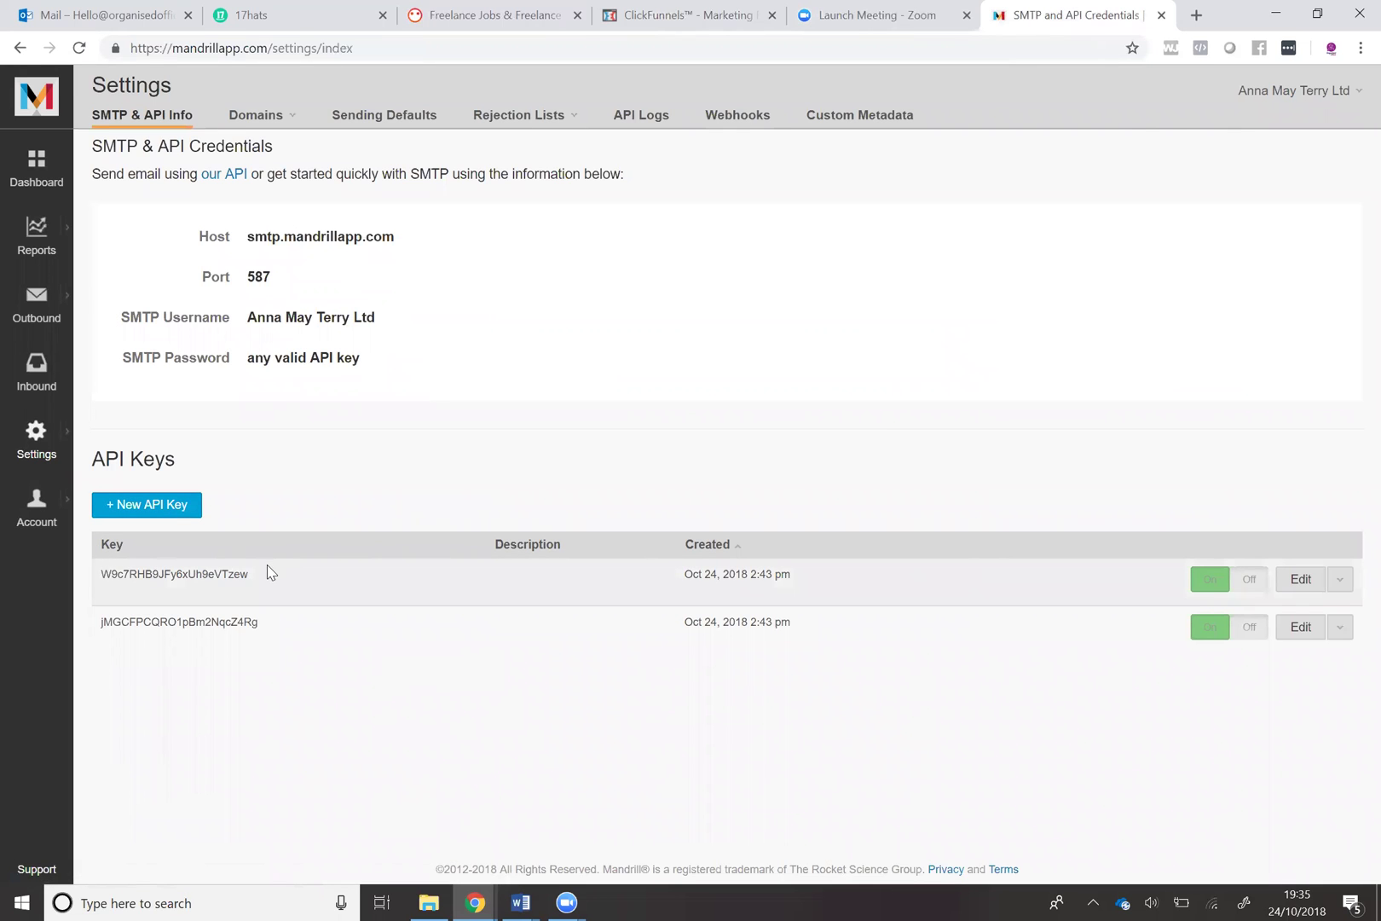
{"action": "left_click", "coordinate": [648, 14]}
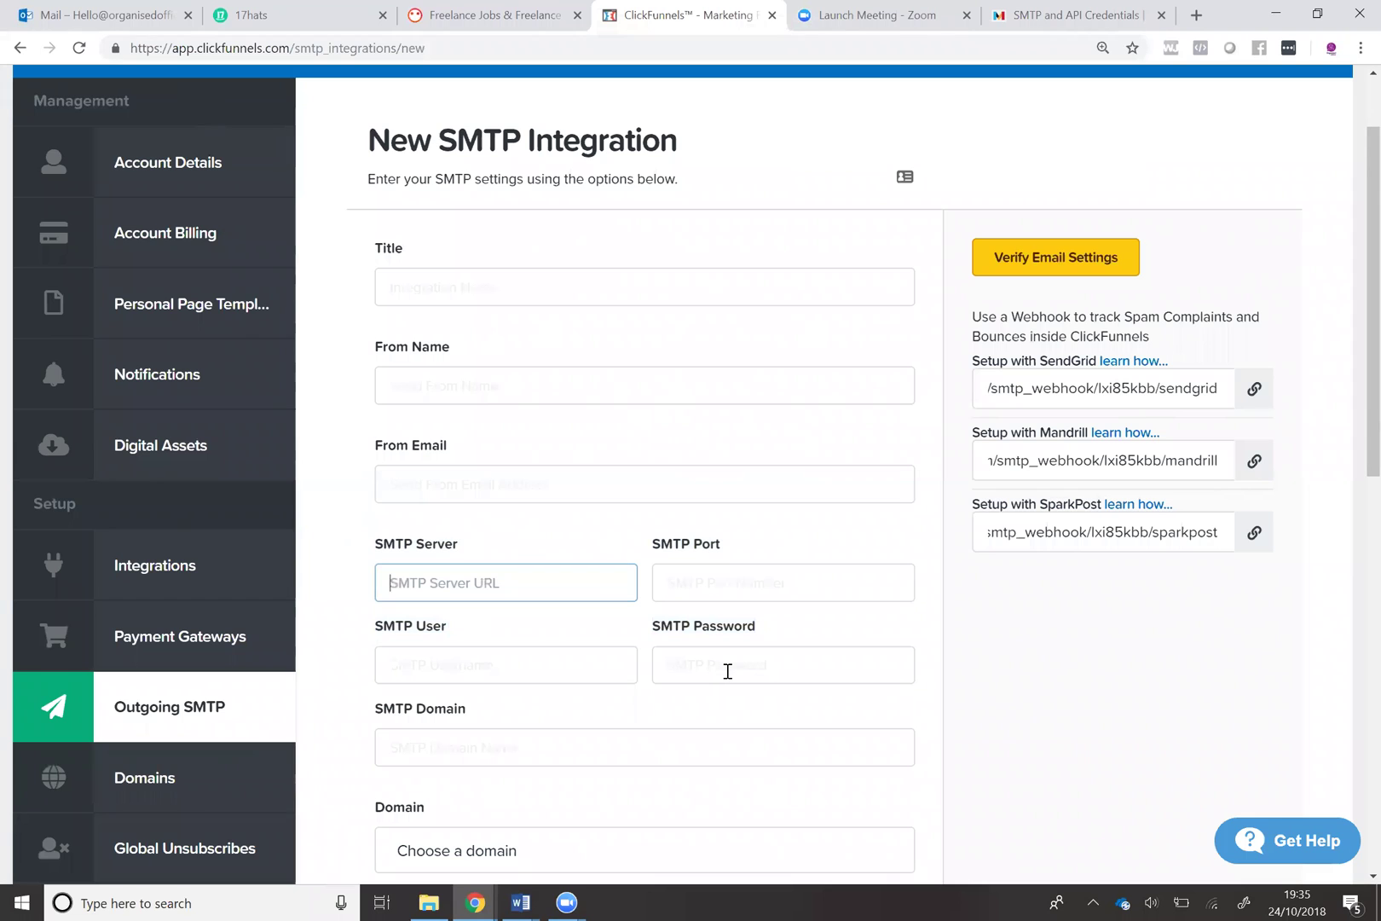
{"action": "left_click", "coordinate": [431, 750]}
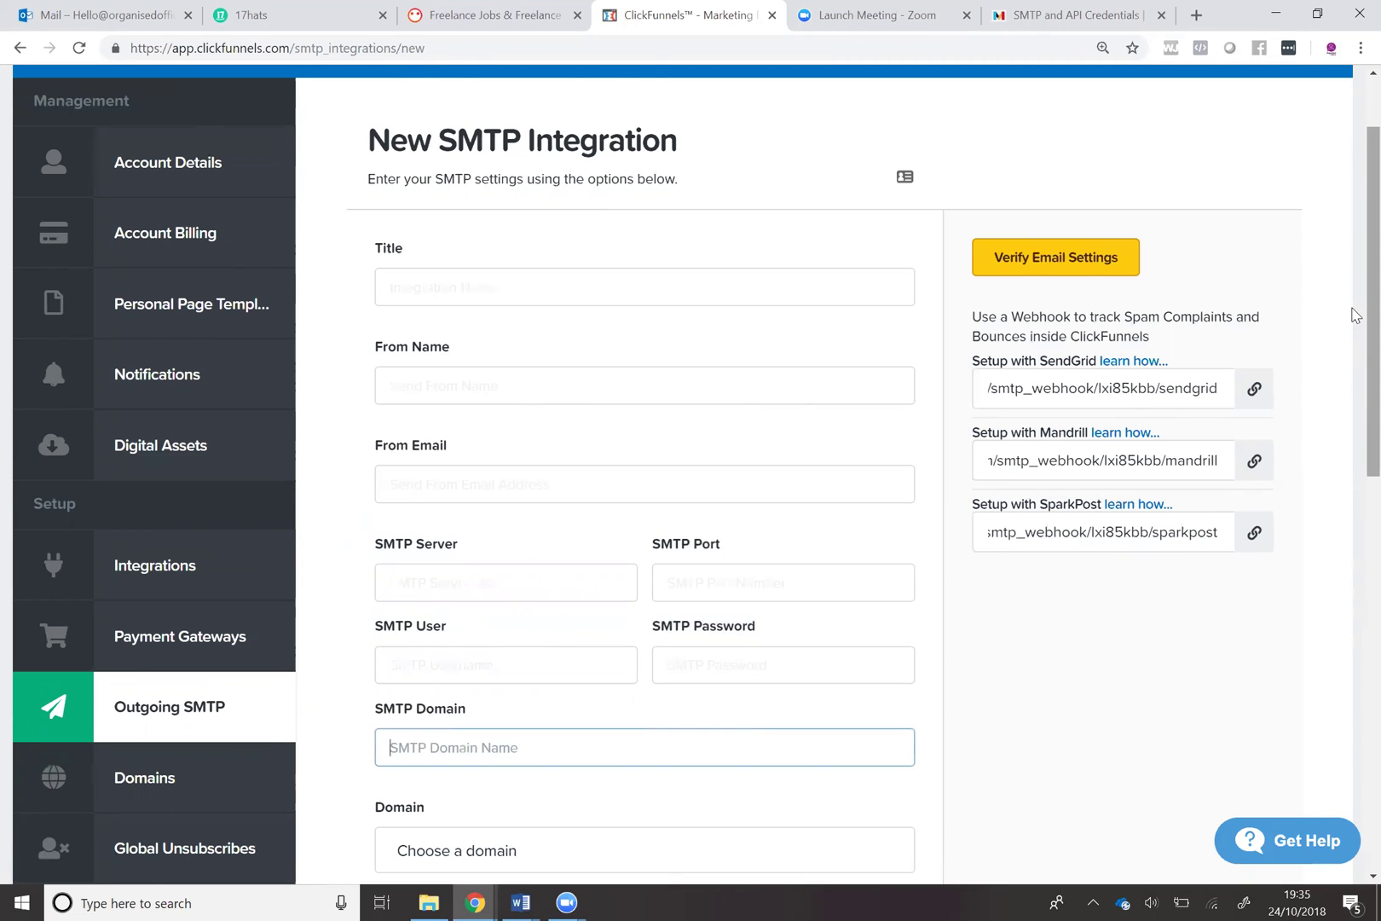
{"action": "scroll", "coordinate": [1355, 470], "scroll_direction": "down", "scroll_amount": 1}
{"action": "scroll", "coordinate": [1356, 470], "scroll_direction": "down", "scroll_amount": 5}
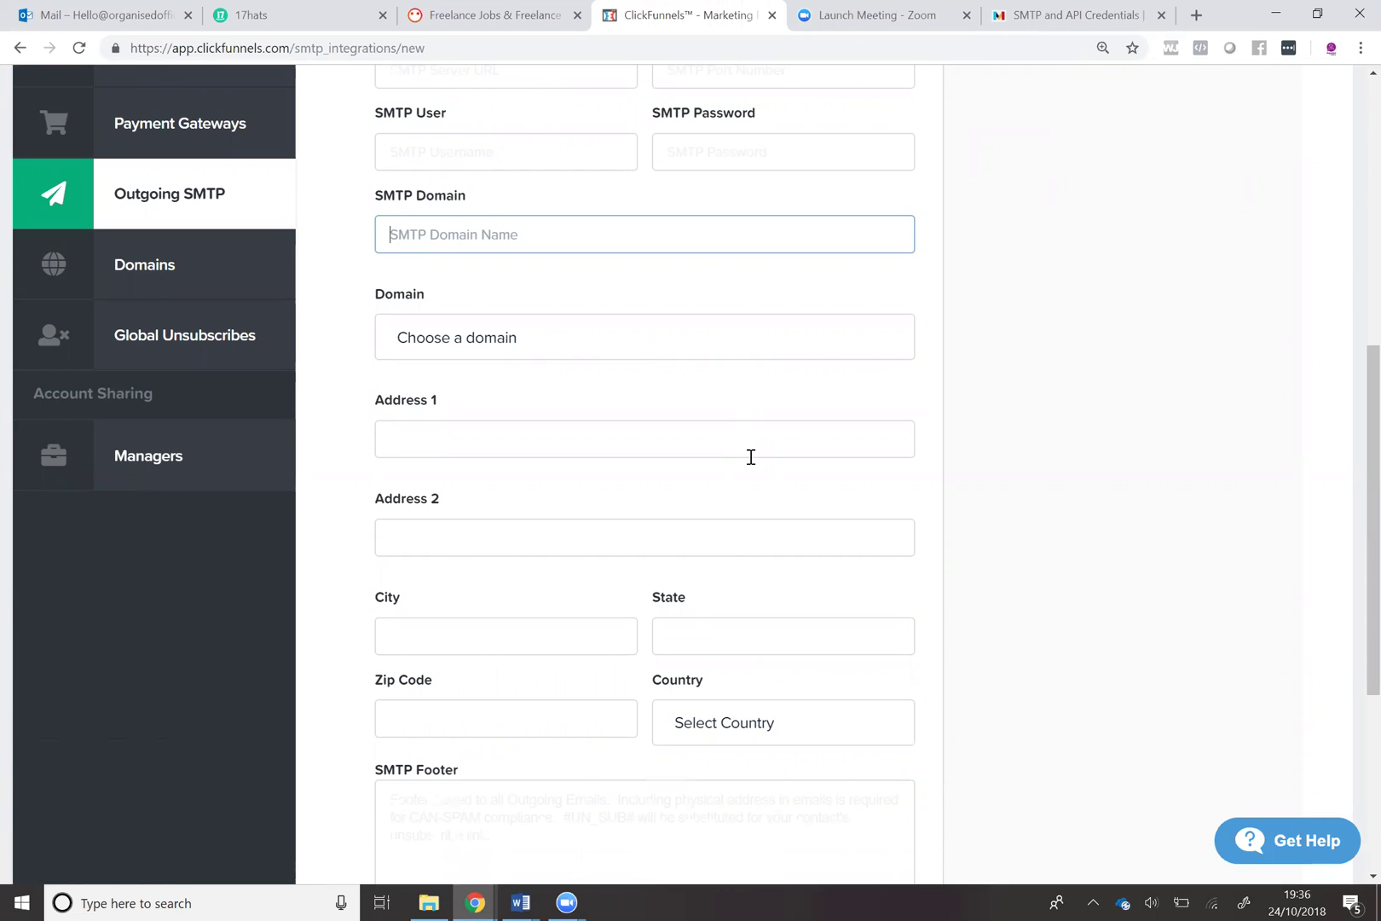
{"action": "scroll", "coordinate": [1353, 299], "scroll_direction": "up", "scroll_amount": 7}
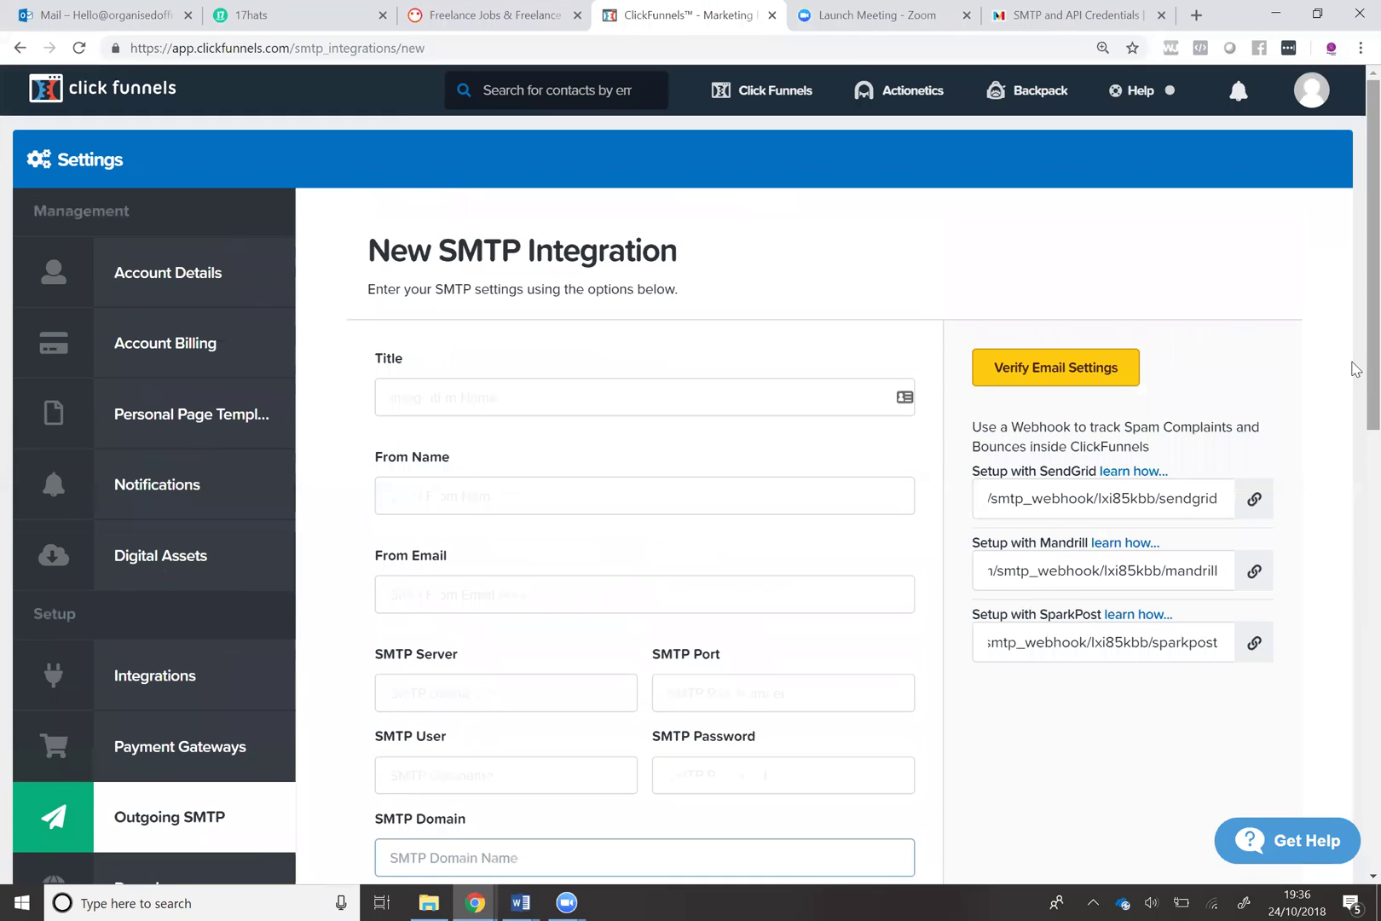
{"action": "scroll", "coordinate": [1356, 468], "scroll_direction": "down", "scroll_amount": 10}
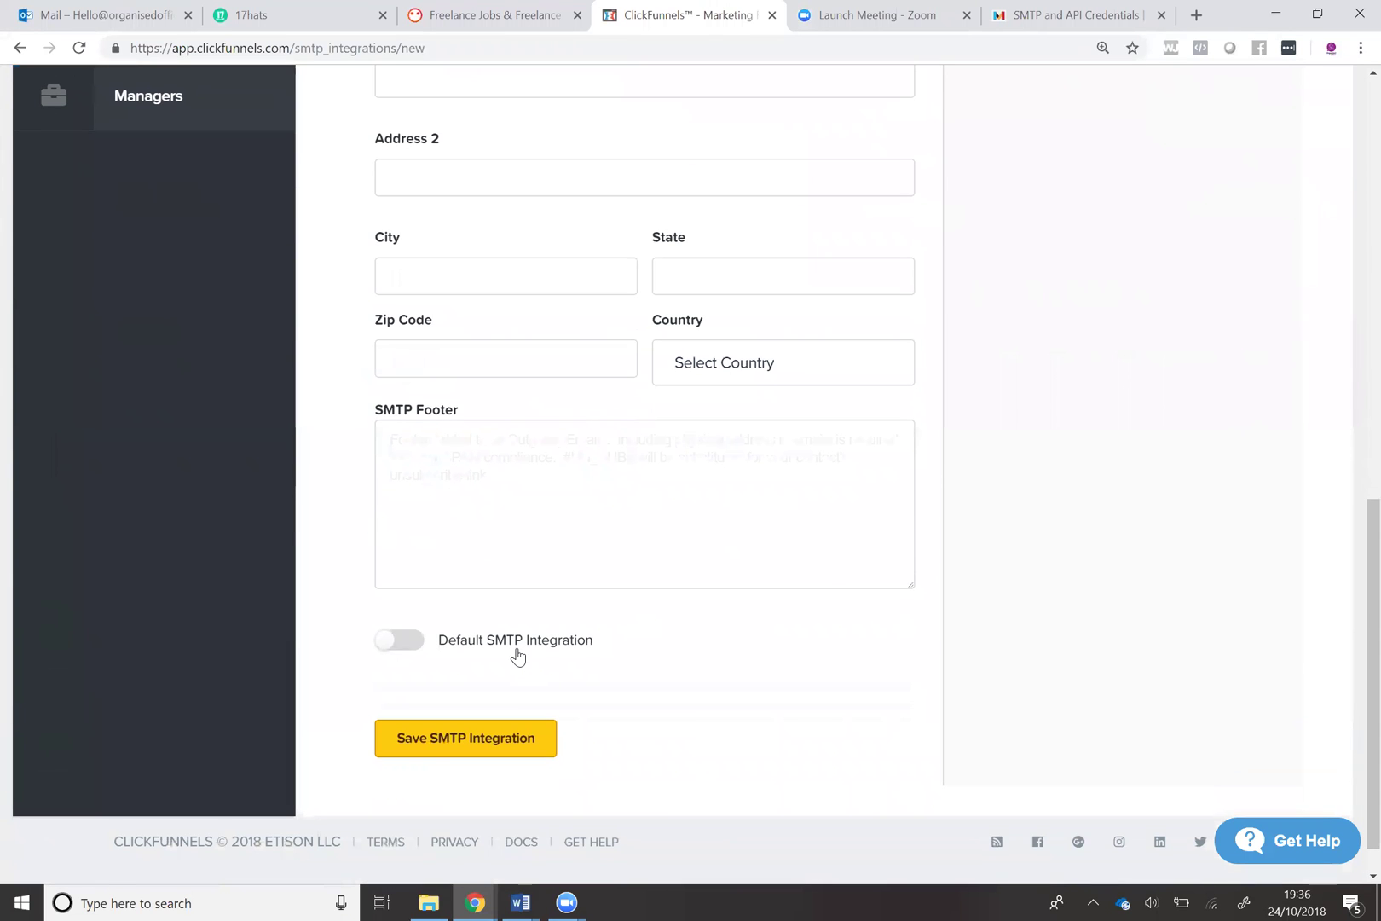
{"action": "left_click", "coordinate": [574, 464]}
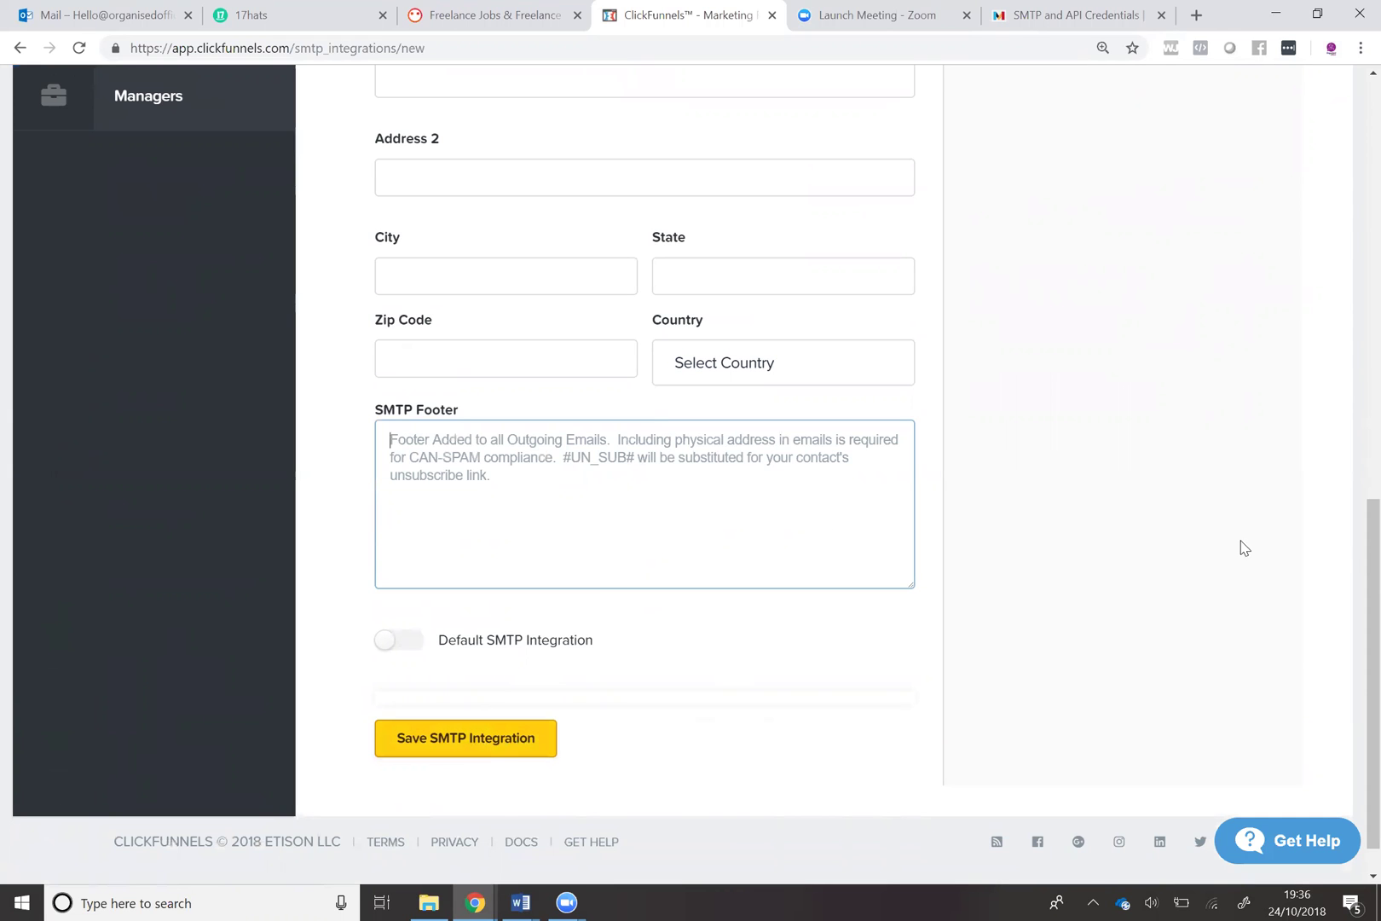
{"action": "scroll", "coordinate": [1356, 555], "scroll_direction": "up", "scroll_amount": 12}
{"action": "mouse_move", "coordinate": [1311, 89]}
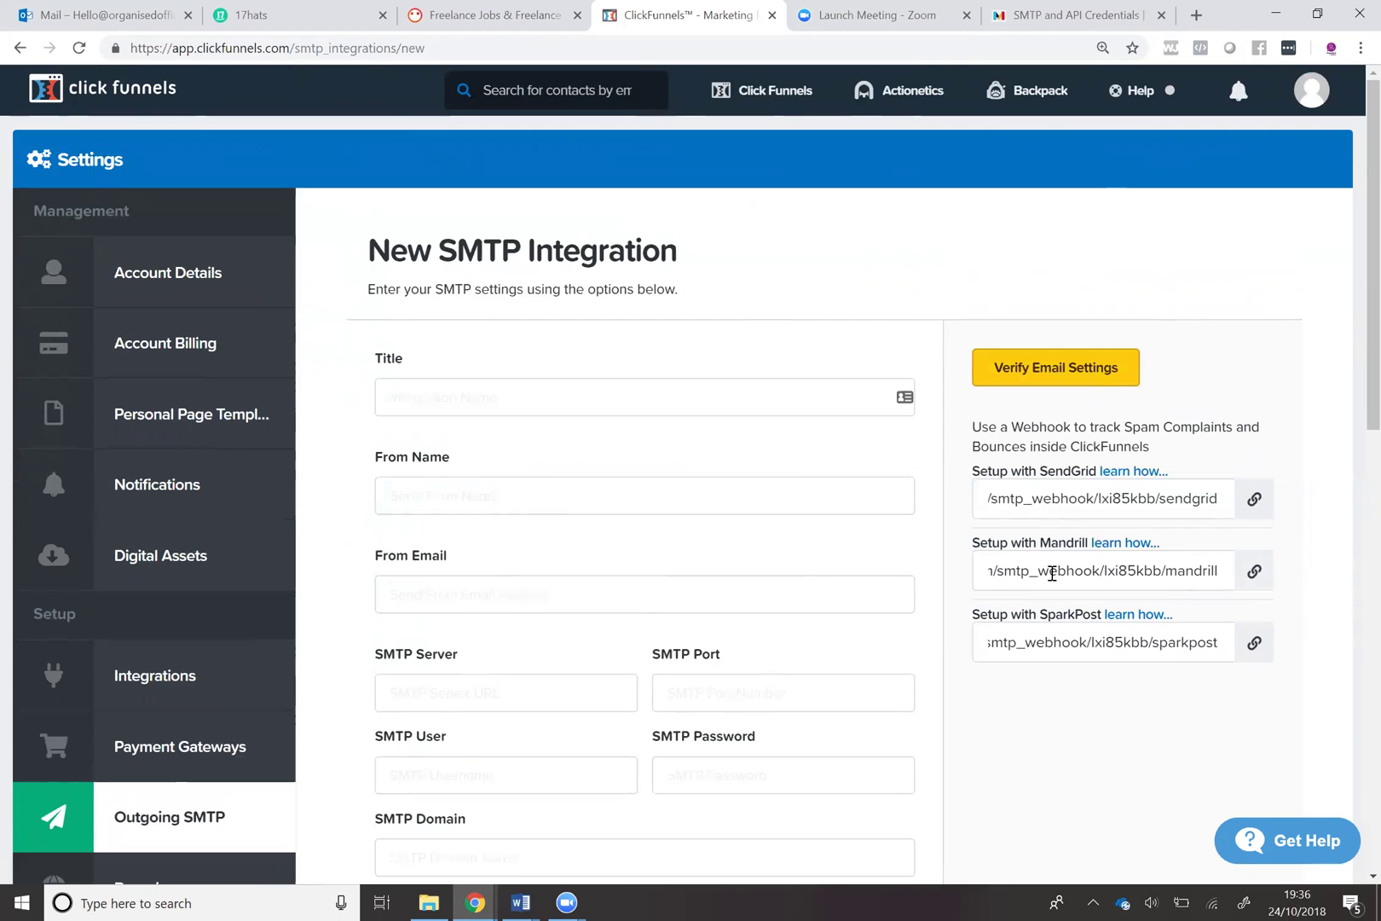
In Mandrill, view the Clickfunnels webhook for hard_bounce, soft_bounce, spam and unsub events
{"action": "left_click", "coordinate": [1077, 19]}
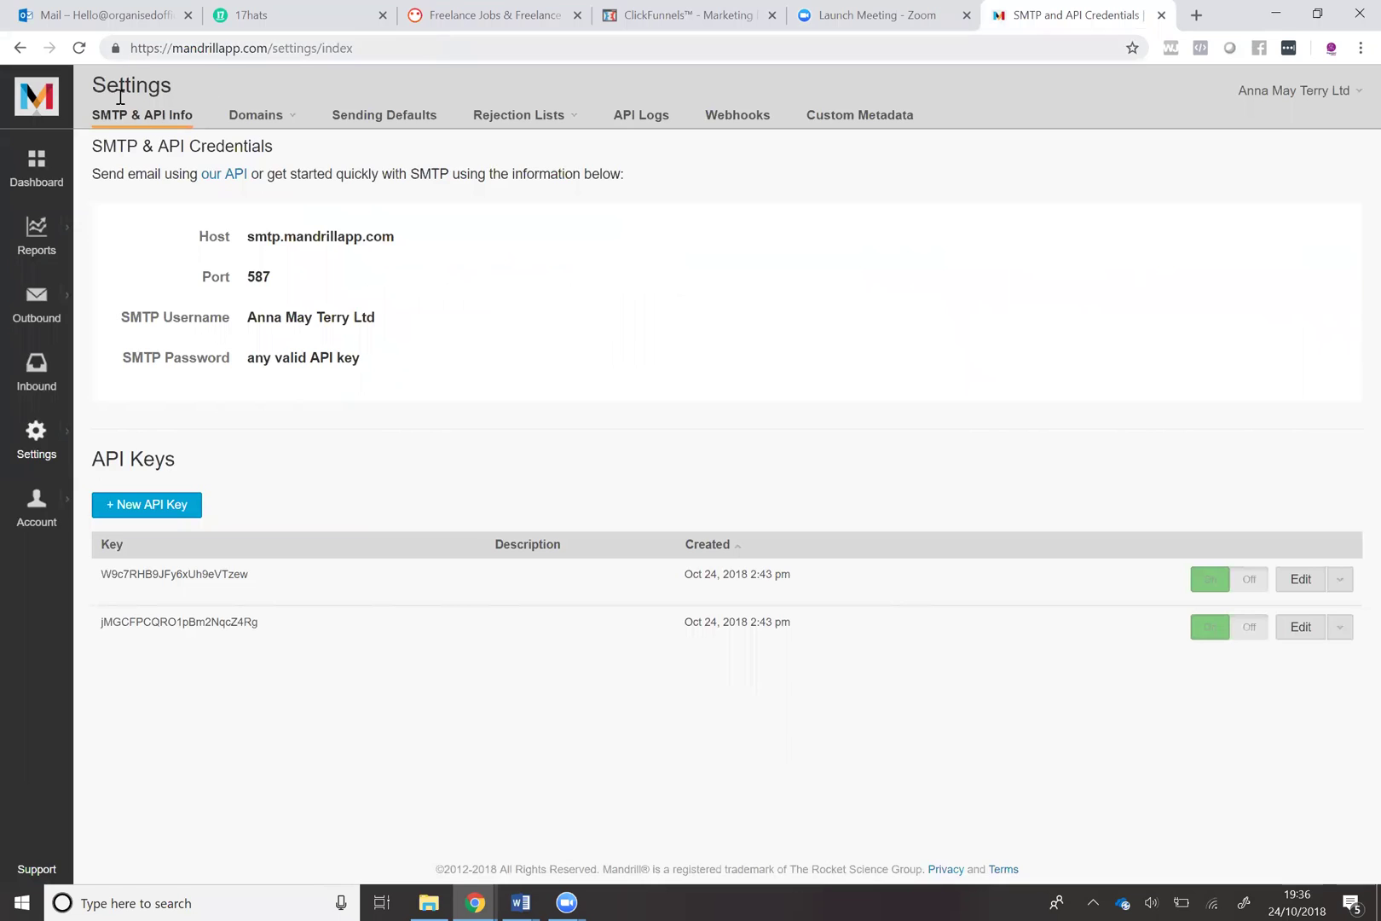
{"action": "left_click", "coordinate": [739, 116]}
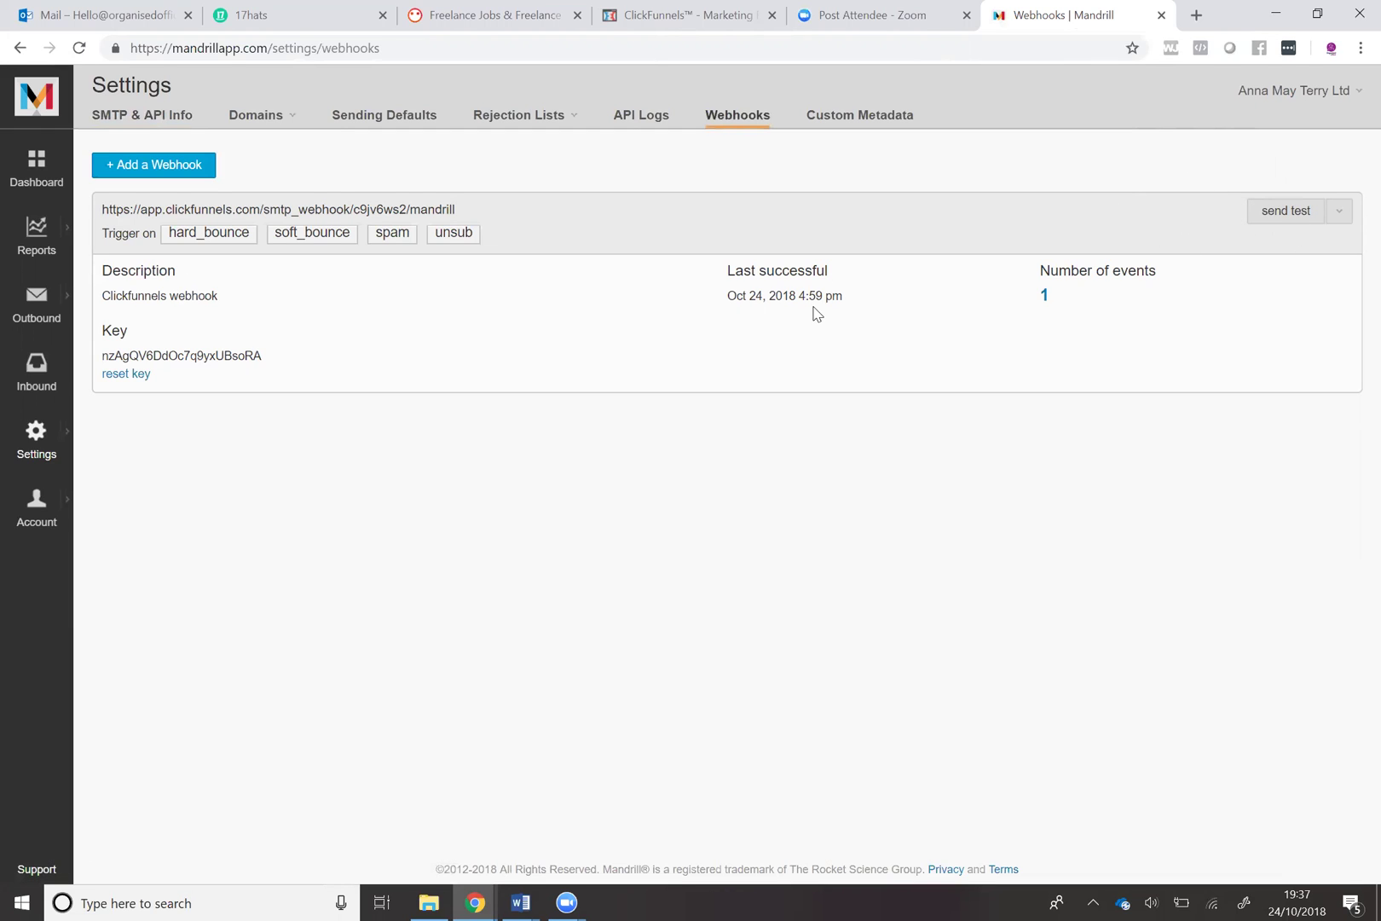
Switch back to ClickFunnels' New SMTP Integration form with its Mandrill webhook URL
{"action": "left_click", "coordinate": [715, 19]}
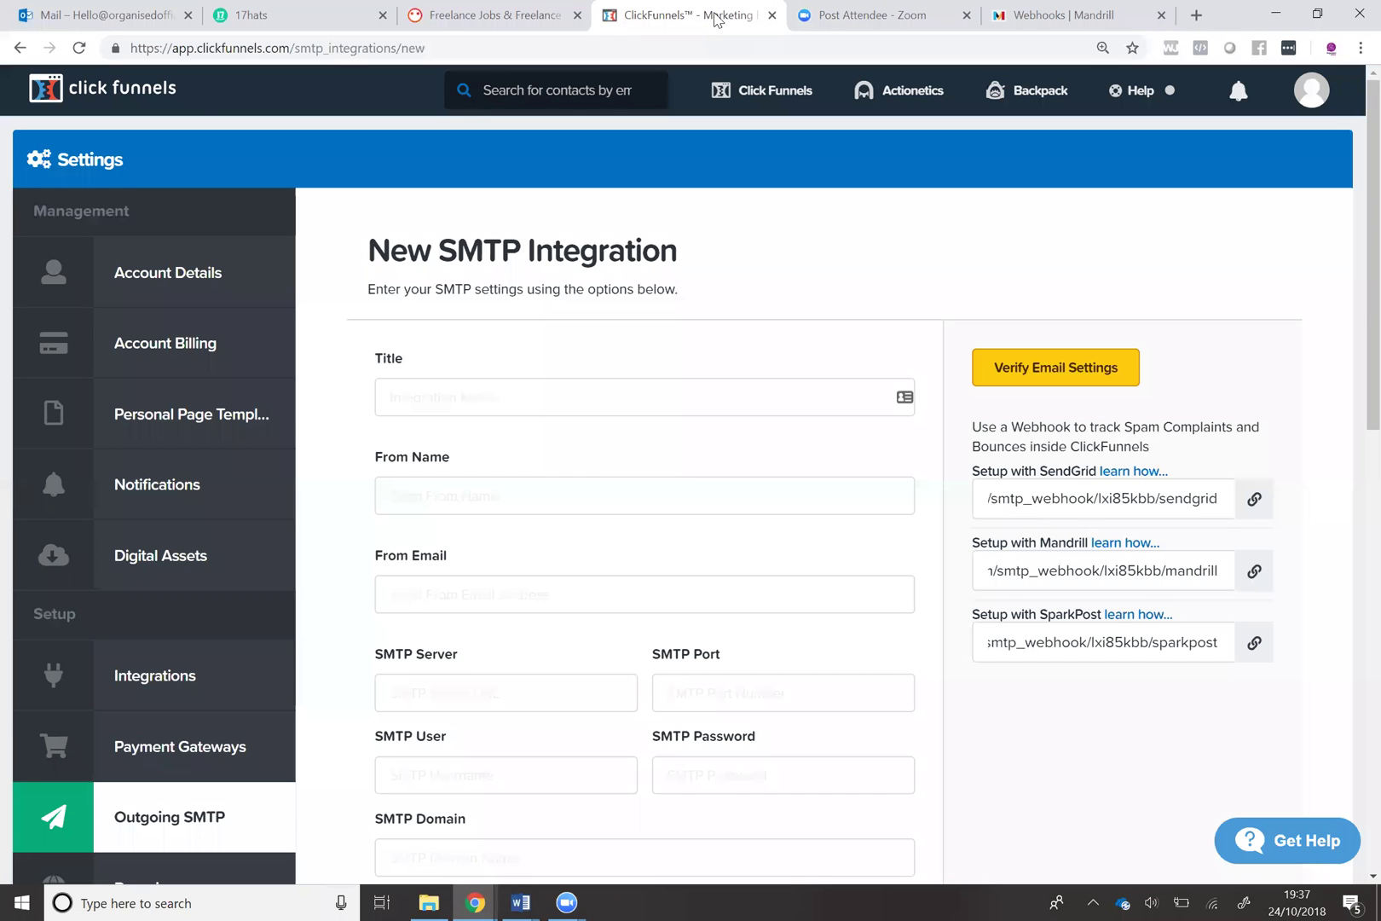